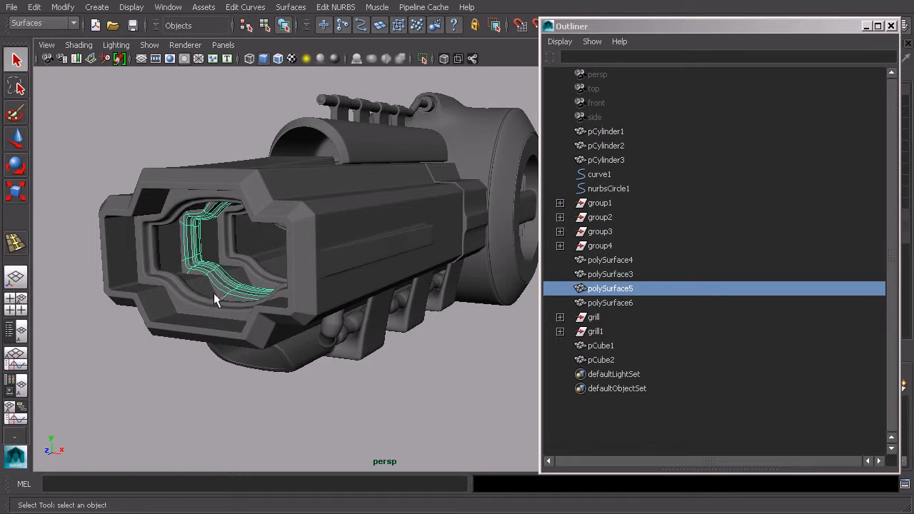
Combine the three ring-shaped surfaces inside the barrel opening, polySurface4, polySurface5 and polySurface6, into one polygon mesh
{"action": "left_click", "coordinate": [252, 284]}
{"action": "left_click", "coordinate": [238, 292]}
{"action": "left_click", "coordinate": [227, 301], "text": "shift"}
{"action": "left_click", "coordinate": [208, 312], "text": "shift"}
{"action": "left_click", "coordinate": [43, 23]}
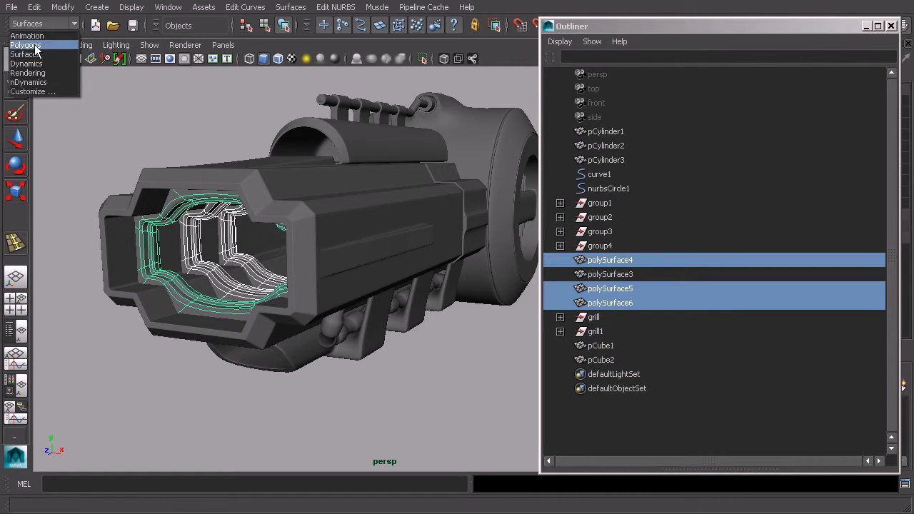
{"action": "left_click", "coordinate": [33, 43]}
{"action": "left_click", "coordinate": [267, 8]}
{"action": "left_click", "coordinate": [274, 28]}
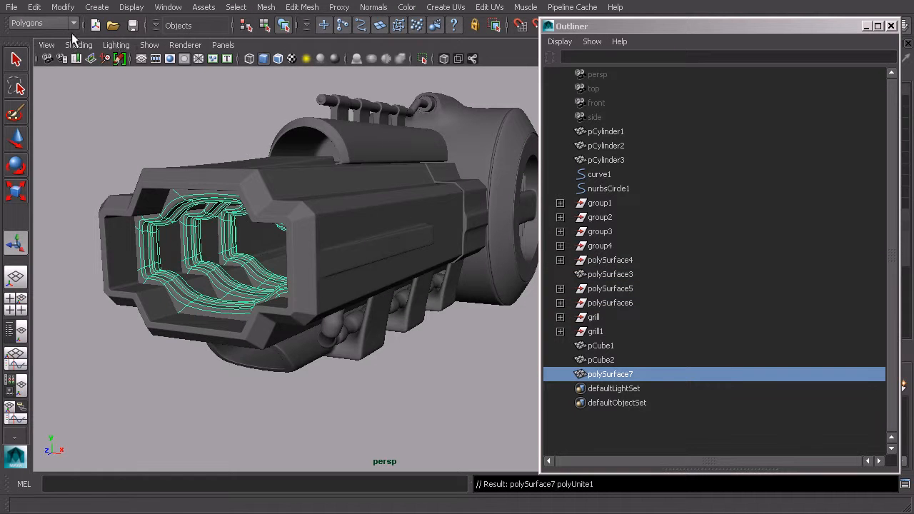
Delete the construction history of the combined inner barrel mesh and rename it barrel_int
{"action": "left_click", "coordinate": [34, 7]}
{"action": "mouse_move", "coordinate": [95, 155]}
{"action": "left_click", "coordinate": [211, 162]}
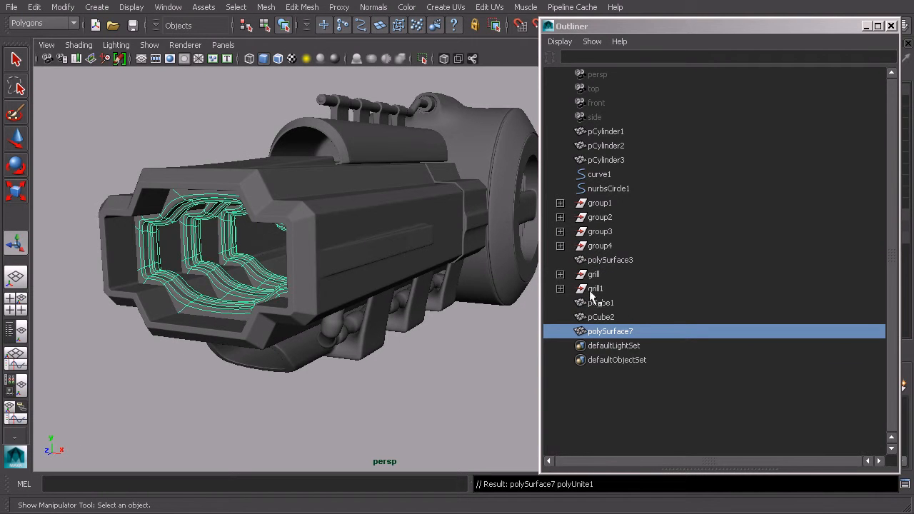
{"action": "double_click", "coordinate": [618, 331]}
{"action": "type", "text": "barr"}
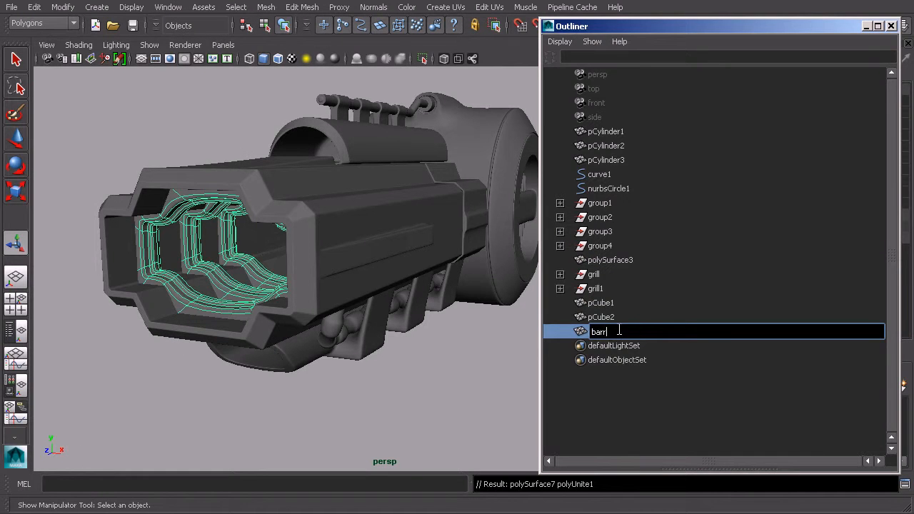
{"action": "type", "text": "el_int"}
{"action": "key", "text": "Return"}
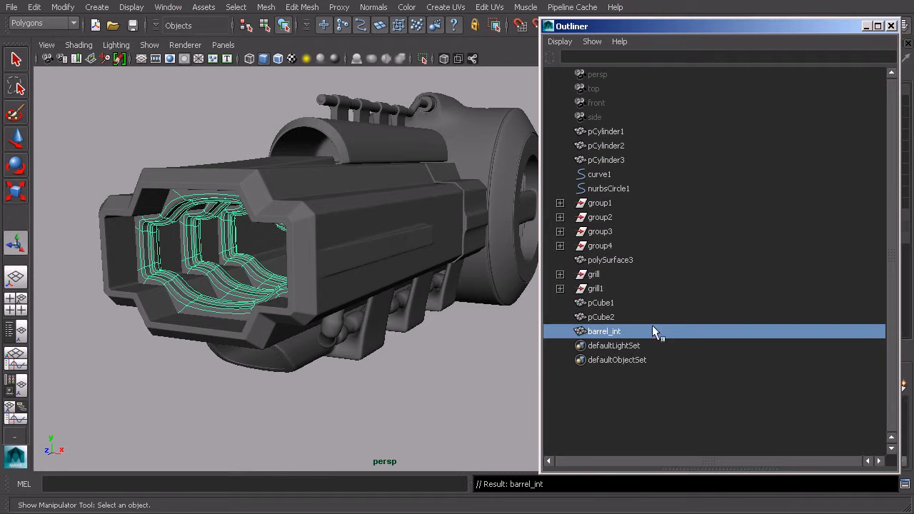
Rename the main gun body with the large round housing, pCylinder1, as gun_main
{"action": "left_click", "coordinate": [603, 318]}
{"action": "left_click_drag", "start_coordinate": [422, 296], "coordinate": [333, 300], "text": "alt"}
{"action": "left_click", "coordinate": [454, 302]}
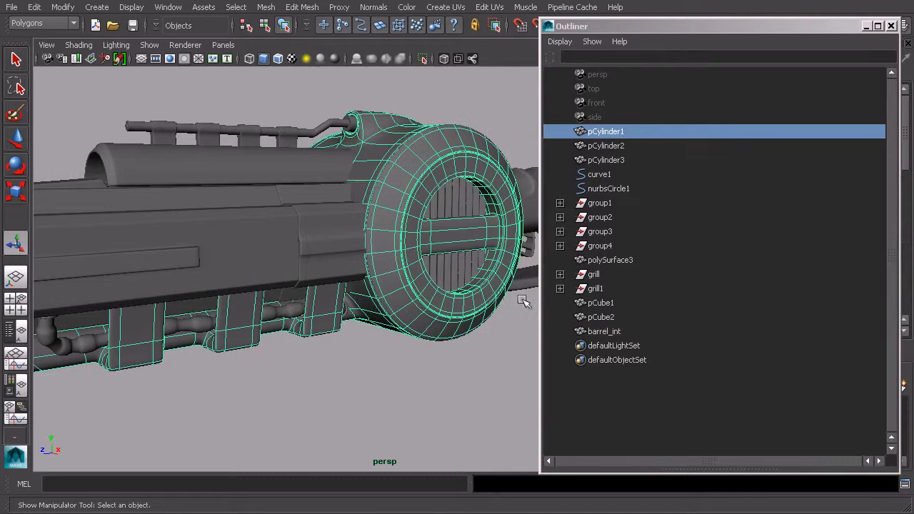
{"action": "double_click", "coordinate": [605, 133]}
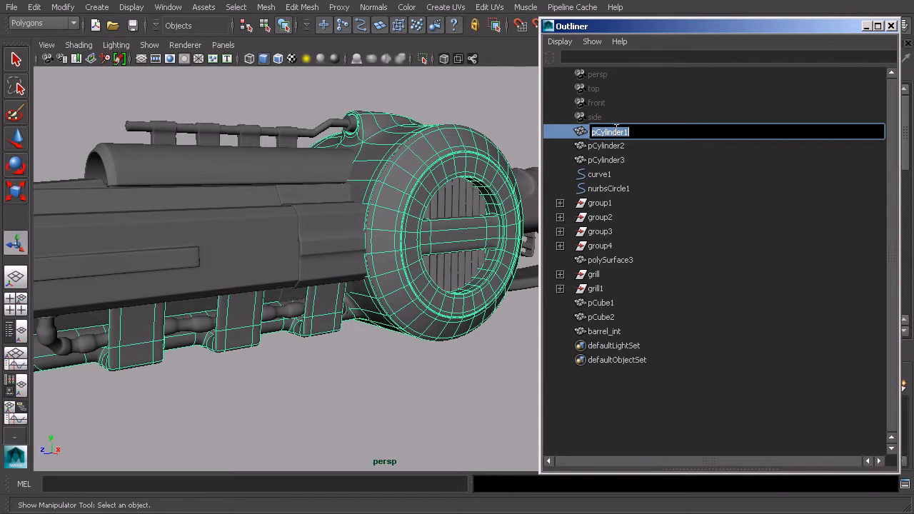
{"action": "type", "text": "gun_main"}
{"action": "key", "text": "Return"}
Rename the half-cylinder cover on top of the gun, pCylinder2, as top_cylinder
{"action": "left_click", "coordinate": [617, 148]}
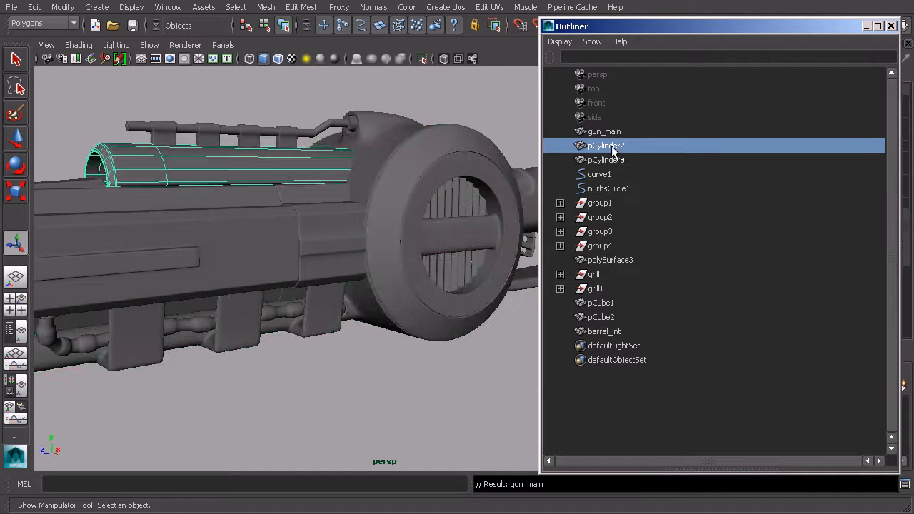
{"action": "left_click_drag", "start_coordinate": [414, 170], "coordinate": [471, 190], "text": "alt"}
{"action": "middle_click_drag", "start_coordinate": [471, 190], "coordinate": [524, 180], "text": "alt"}
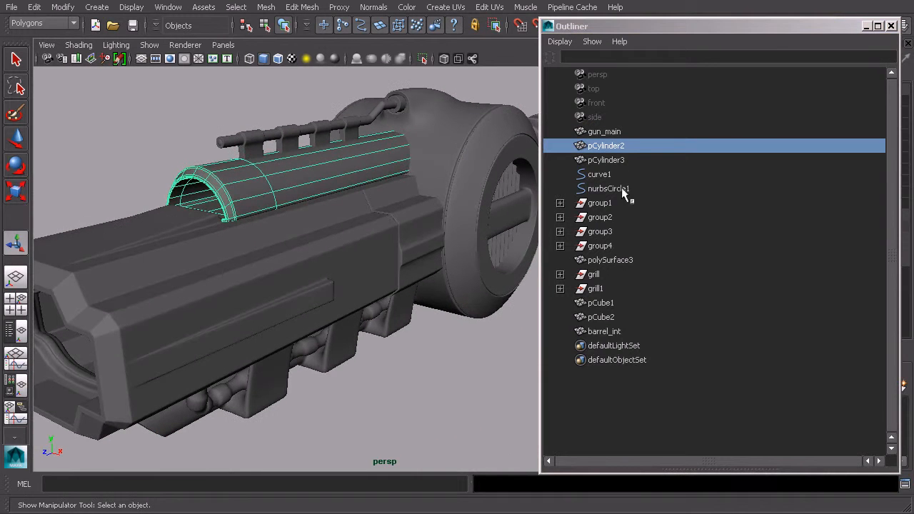
{"action": "double_click", "coordinate": [616, 147]}
{"action": "type", "text": "top_"}
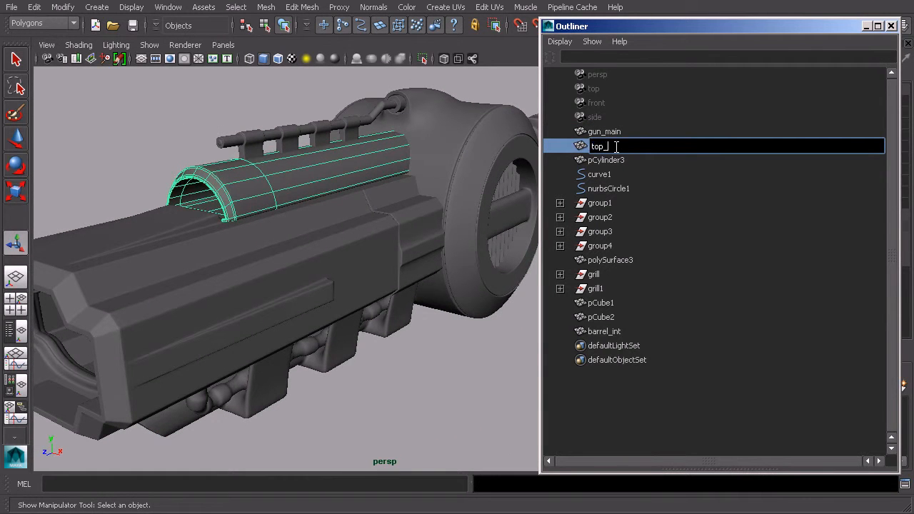
{"action": "type", "text": "cylinder"}
{"action": "key", "text": "Return"}
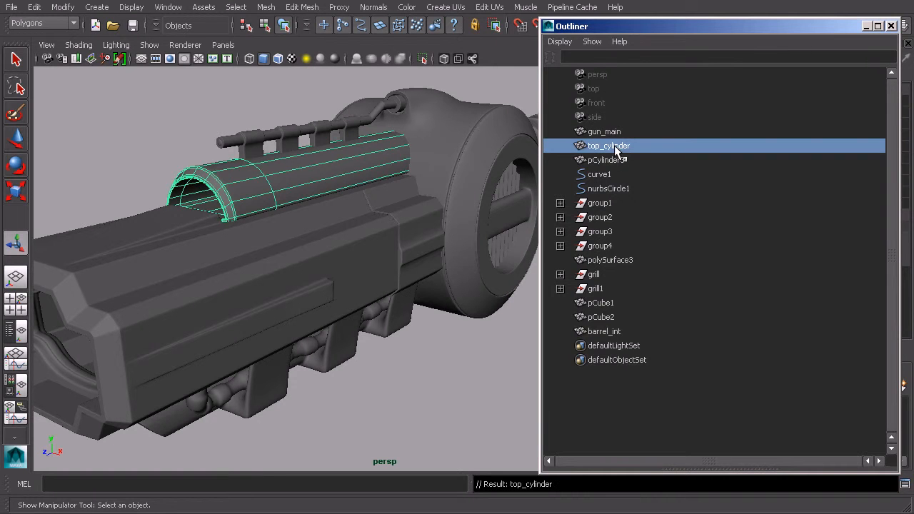
Rename the thin pipe with brackets above the top cover, pCylinder3, as wire
{"action": "left_click", "coordinate": [613, 160]}
{"action": "double_click", "coordinate": [617, 160]}
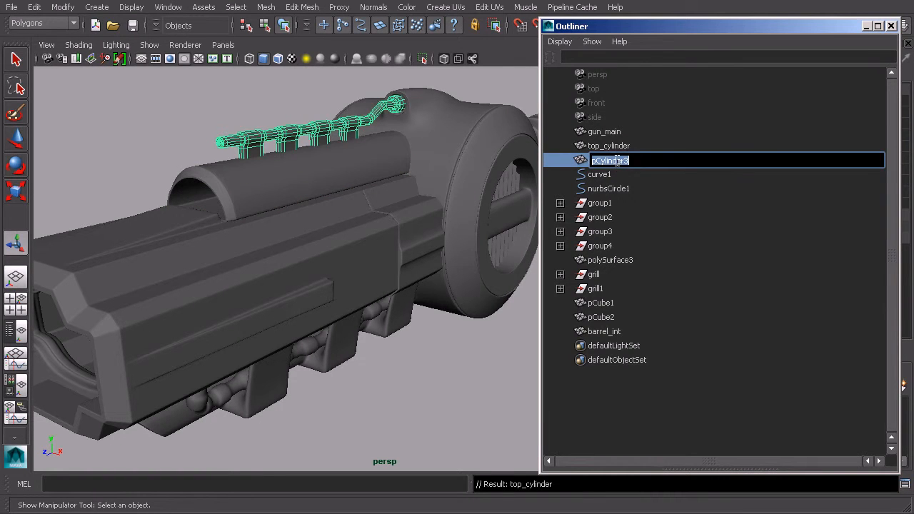
{"action": "type", "text": "wire"}
{"action": "key", "text": "Return"}
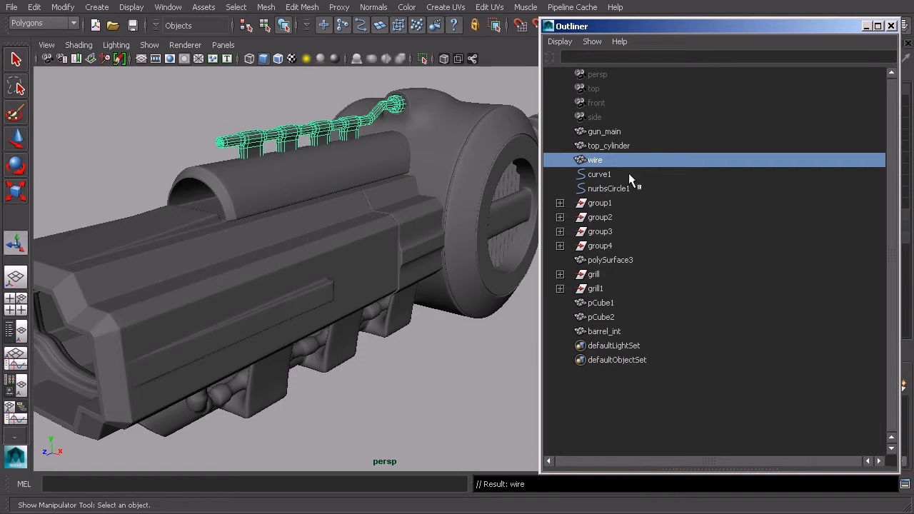
Select all parts of the gun and delete their construction history
{"action": "key", "text": "a"}
{"action": "left_click_drag", "start_coordinate": [210, 130], "coordinate": [468, 311]}
{"action": "left_click", "coordinate": [34, 6]}
{"action": "mouse_move", "coordinate": [91, 156]}
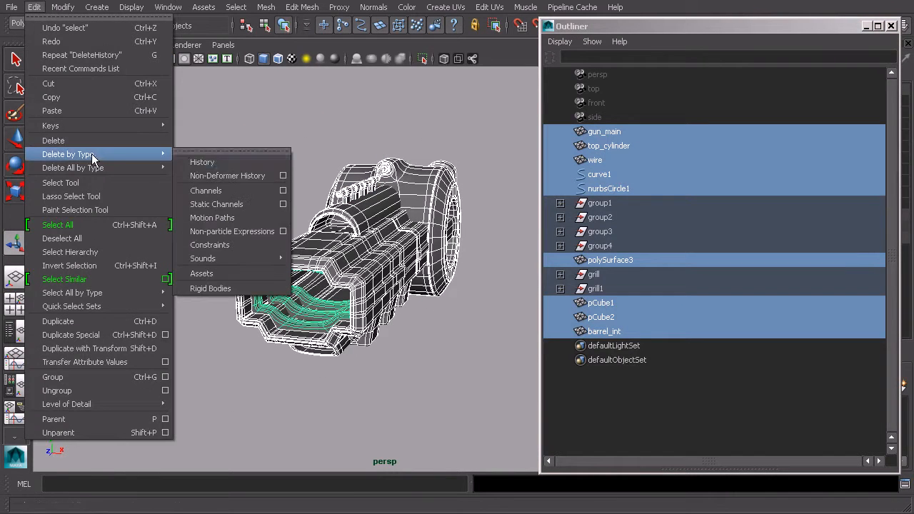
{"action": "left_click", "coordinate": [193, 163]}
{"action": "left_click_drag", "start_coordinate": [450, 350], "coordinate": [371, 311], "text": "alt"}
{"action": "left_click", "coordinate": [421, 332]}
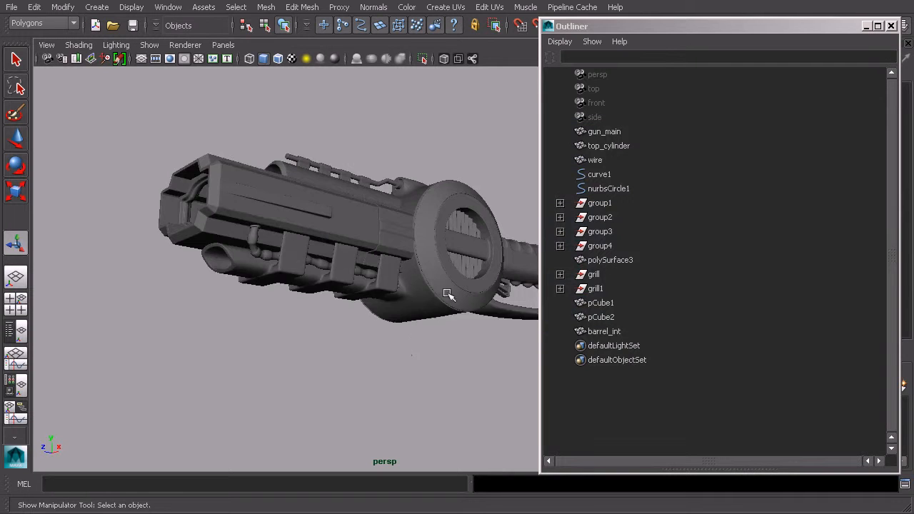
Delete the leftover curves curve1 and nurbsCircle1 from the scene
{"action": "left_click", "coordinate": [603, 160]}
{"action": "left_click", "coordinate": [608, 175]}
{"action": "left_click", "coordinate": [618, 188], "text": "shift"}
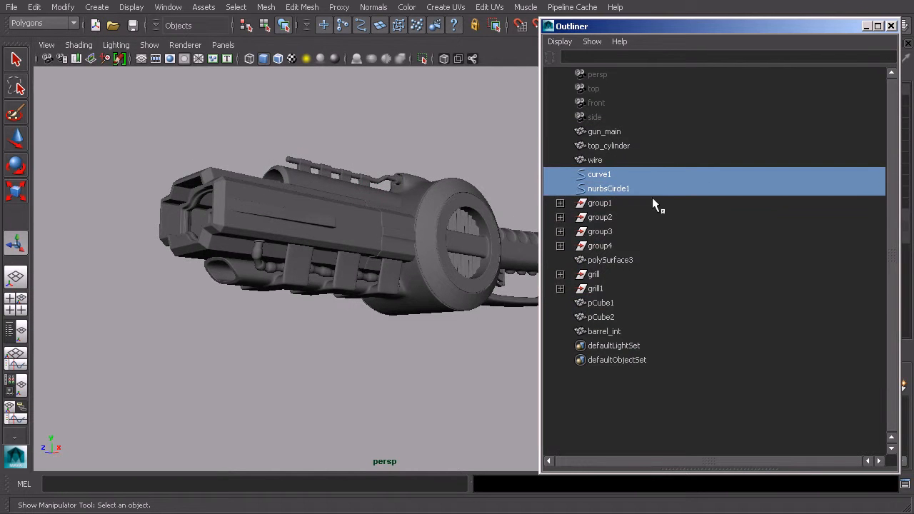
{"action": "key", "text": "Delete"}
Rename the outer barrel casing, polySurface3, as gun_barrel
{"action": "left_click_drag", "start_coordinate": [461, 164], "coordinate": [396, 225], "text": "alt"}
{"action": "scroll", "coordinate": [396, 225], "scroll_direction": "up", "scroll_amount": 2}
{"action": "left_click", "coordinate": [611, 232]}
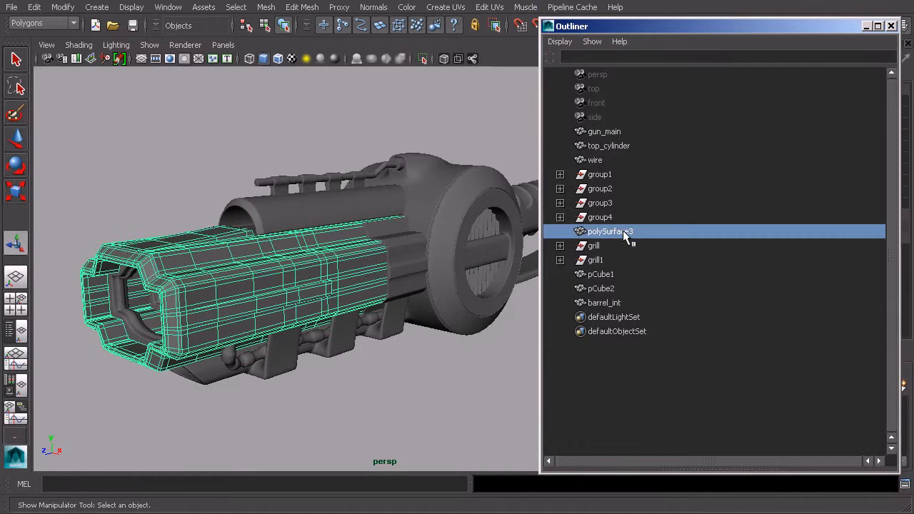
{"action": "double_click", "coordinate": [623, 231]}
{"action": "type", "text": "gun"}
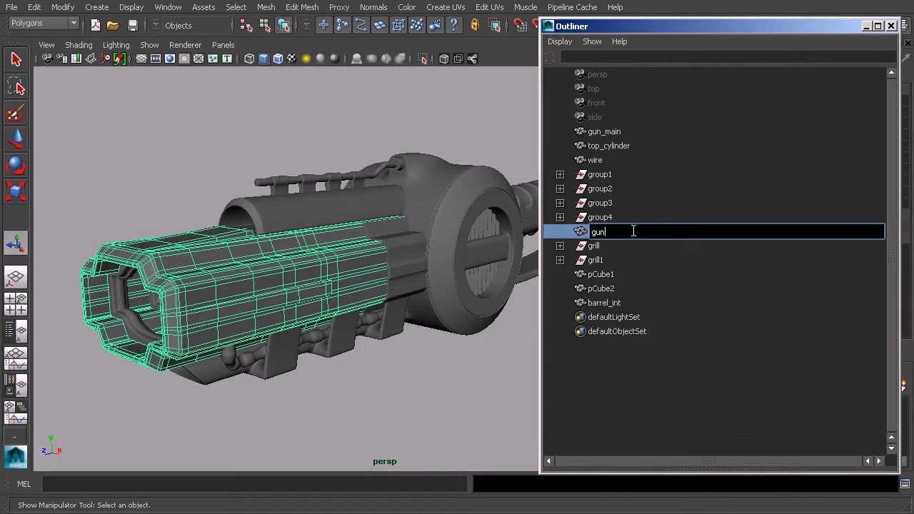
{"action": "type", "text": "_barrel"}
{"action": "key", "text": "Return"}
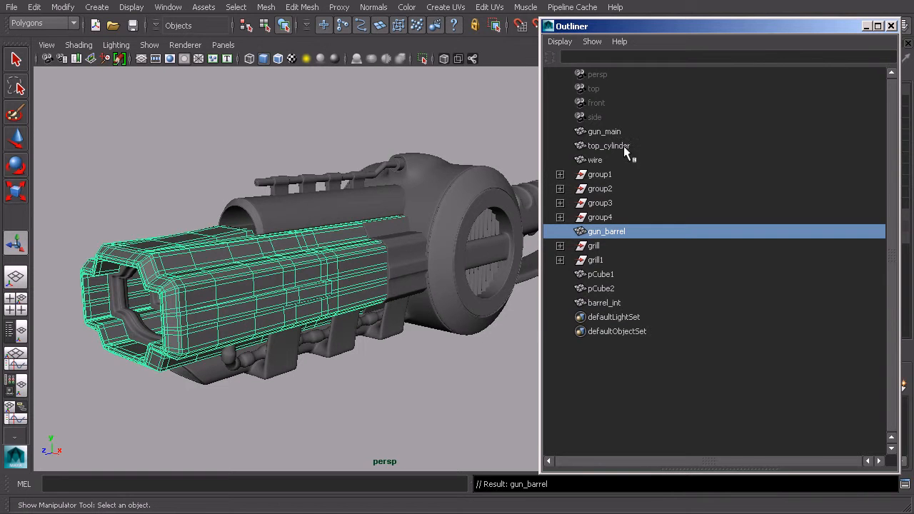
Expand group1, which holds the segmented tube under the barrel, and rename it tube_a
{"action": "left_click", "coordinate": [600, 174]}
{"action": "left_click", "coordinate": [560, 174]}
{"action": "left_click_drag", "start_coordinate": [500, 228], "coordinate": [447, 211], "text": "alt"}
{"action": "middle_click_drag", "start_coordinate": [448, 211], "coordinate": [483, 220], "text": "alt"}
{"action": "double_click", "coordinate": [605, 176]}
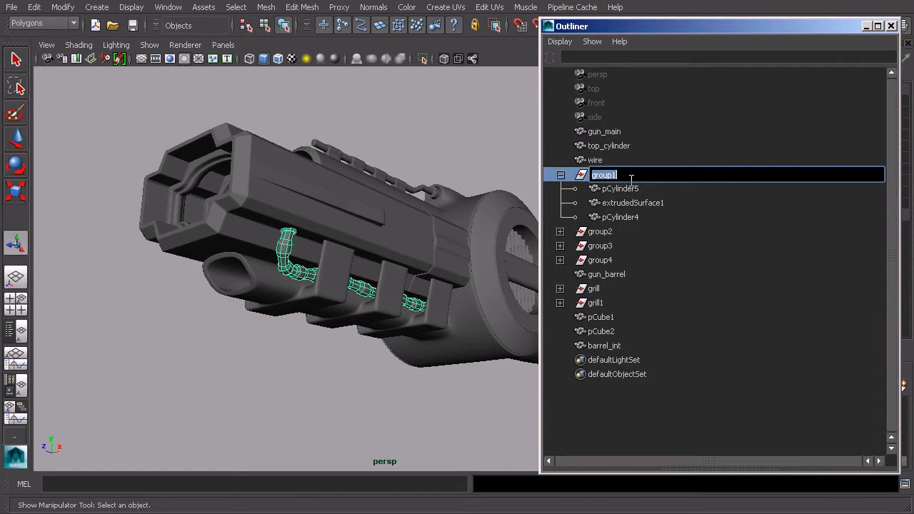
{"action": "type", "text": "tube_a"}
{"action": "key", "text": "Return"}
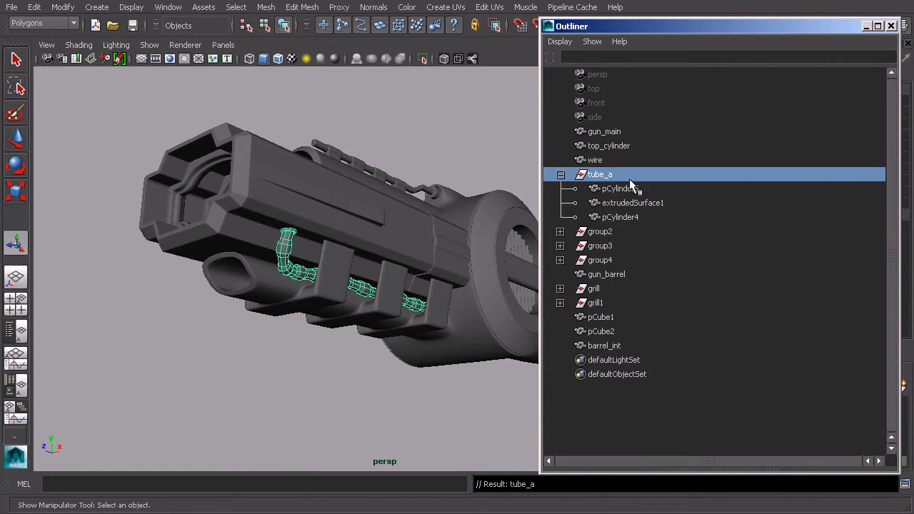
Expand group2, the matching tube on the opposite side, and rename it tube_b
{"action": "left_click", "coordinate": [588, 232]}
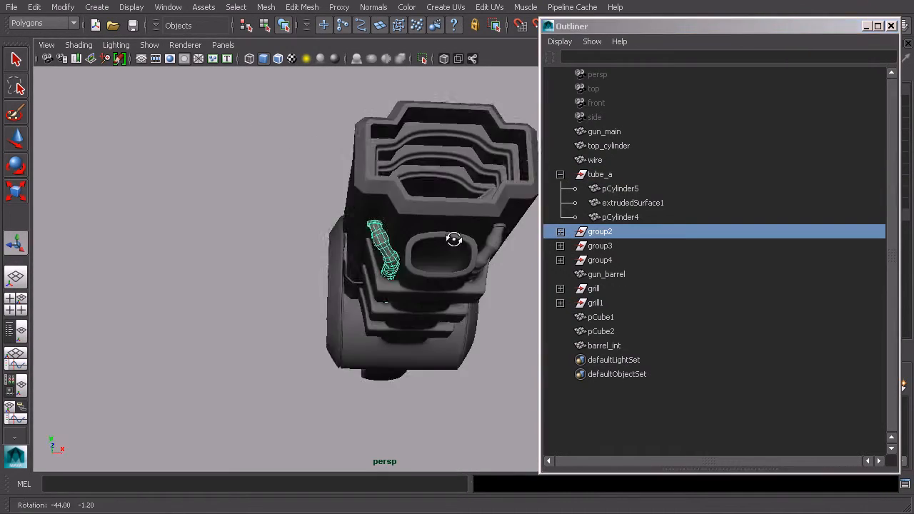
{"action": "left_click", "coordinate": [559, 232]}
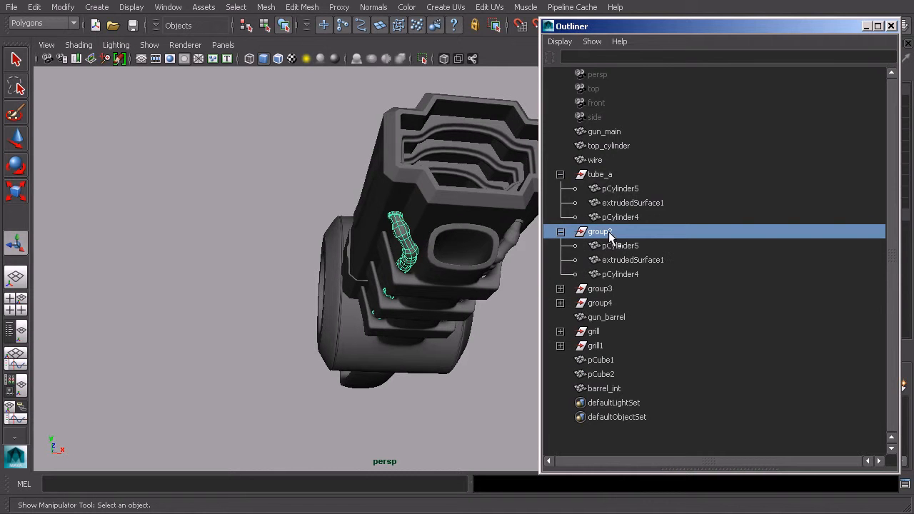
{"action": "double_click", "coordinate": [605, 233]}
{"action": "type", "text": "tube_b"}
{"action": "key", "text": "Return"}
Combine the two polySurface2 side pieces from group3 and group4 into a single mesh
{"action": "left_click", "coordinate": [609, 291]}
{"action": "left_click_drag", "start_coordinate": [472, 251], "coordinate": [447, 286], "text": "alt"}
{"action": "left_click", "coordinate": [560, 288]}
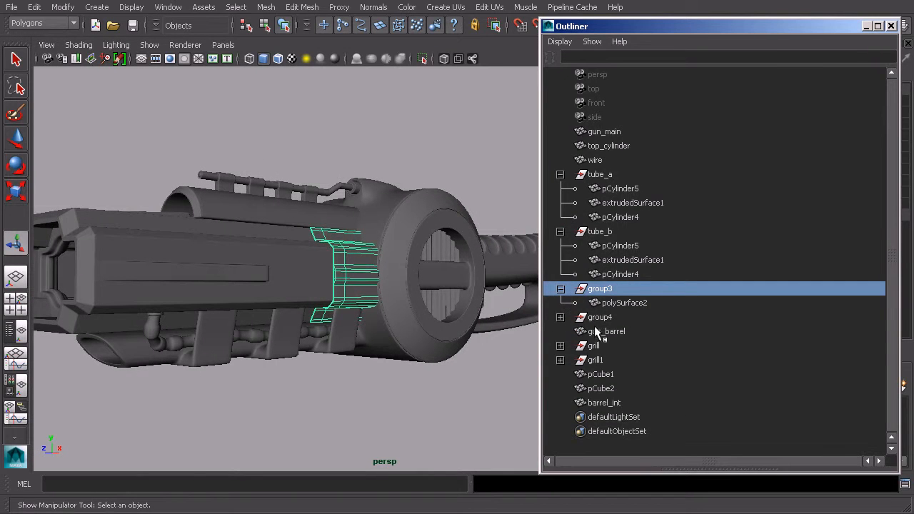
{"action": "left_click", "coordinate": [560, 317]}
{"action": "left_click", "coordinate": [624, 333]}
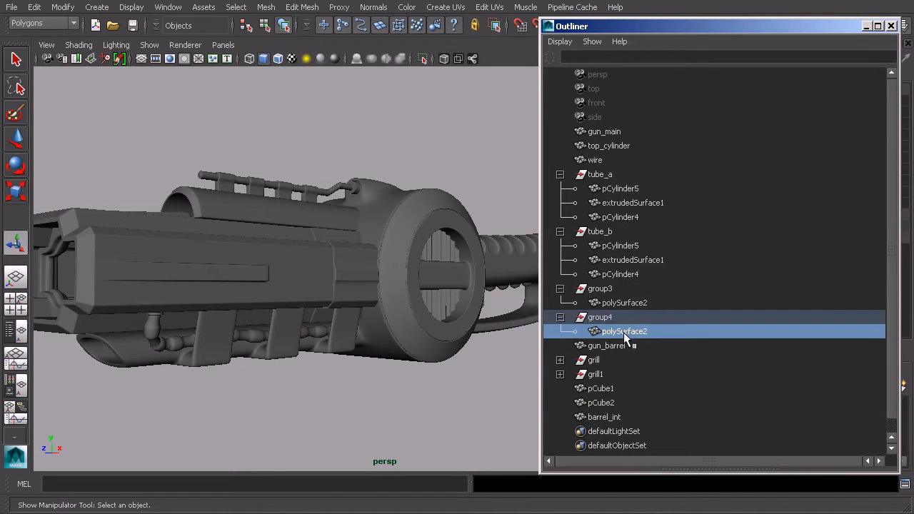
{"action": "left_click", "coordinate": [624, 303], "text": "ctrl"}
{"action": "left_click_drag", "start_coordinate": [457, 257], "coordinate": [522, 254], "text": "alt"}
{"action": "left_click", "coordinate": [266, 7]}
{"action": "left_click", "coordinate": [286, 27]}
Delete the construction history of the combined side pieces and rename the mesh barrel_sides
{"action": "left_click_drag", "start_coordinate": [300, 132], "coordinate": [331, 139], "text": "alt"}
{"action": "left_click", "coordinate": [34, 7]}
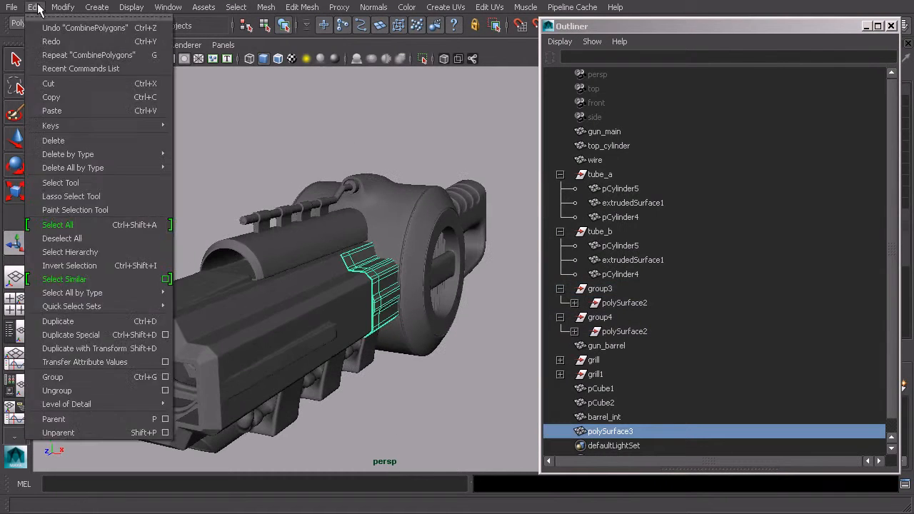
{"action": "left_click", "coordinate": [179, 162]}
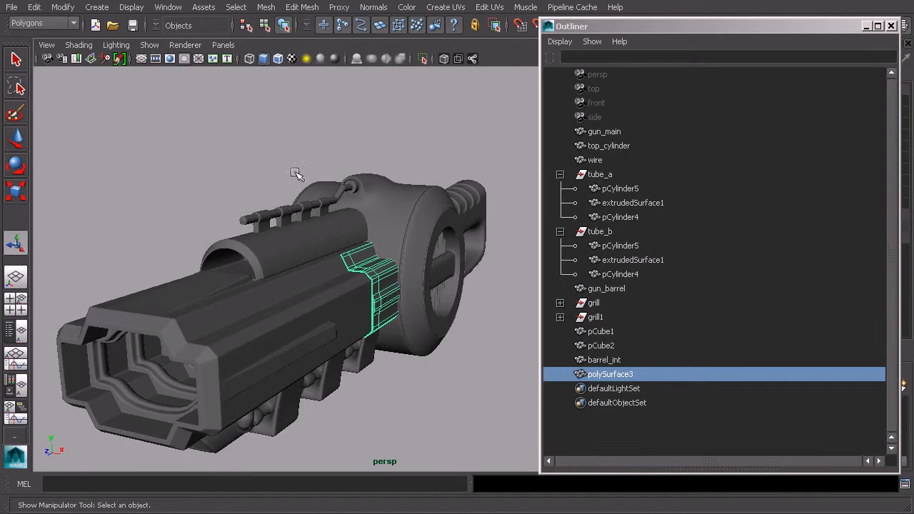
{"action": "double_click", "coordinate": [614, 375]}
{"action": "type", "text": "bar"}
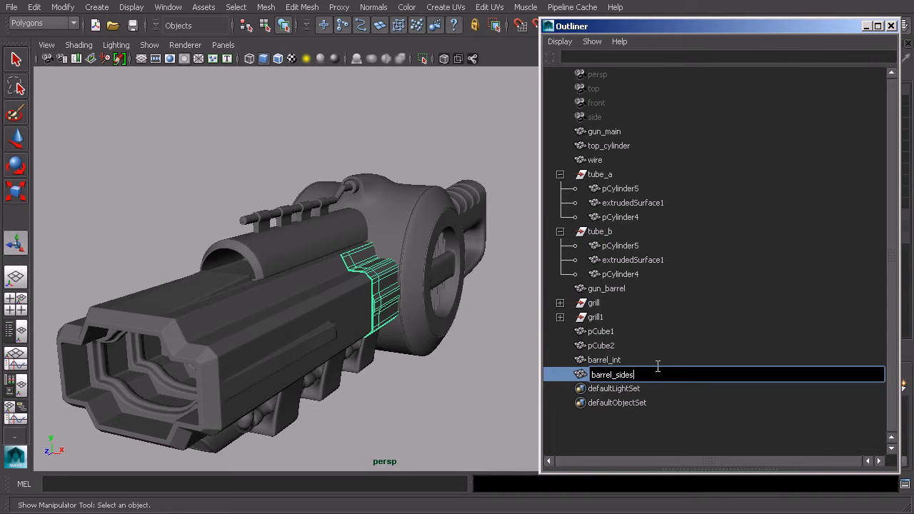
{"action": "type", "text": "rel_sides"}
{"action": "key", "text": "Return"}
Rename the small trigger mesh under the grip, pCube2, as trigger
{"action": "left_click", "coordinate": [613, 346]}
{"action": "left_click_drag", "start_coordinate": [345, 317], "coordinate": [259, 311], "text": "alt"}
{"action": "middle_click_drag", "start_coordinate": [364, 306], "coordinate": [217, 310], "text": "alt"}
{"action": "double_click", "coordinate": [609, 348]}
{"action": "type", "text": "trigger"}
{"action": "key", "text": "Return"}
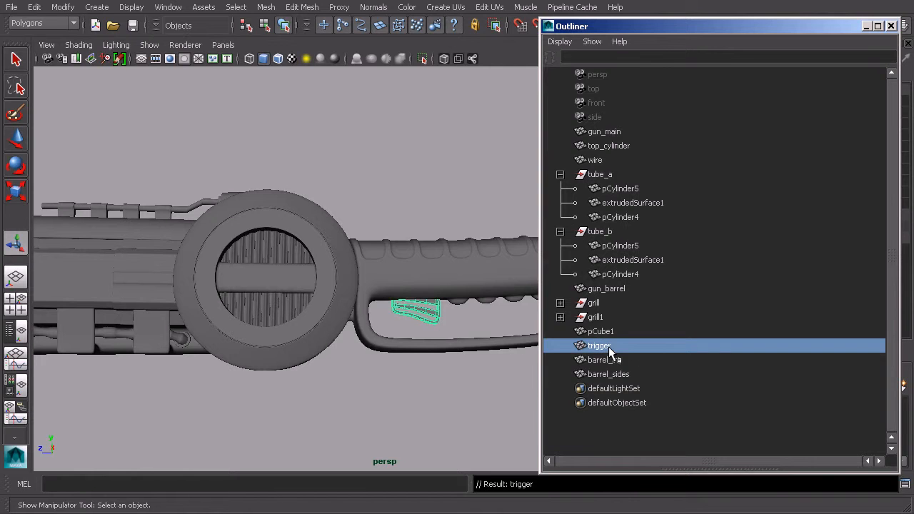
Rename the grip mesh with its trigger guard, pCube1, as handle
{"action": "left_click", "coordinate": [611, 332]}
{"action": "double_click", "coordinate": [611, 332]}
{"action": "type", "text": "handle"}
{"action": "key", "text": "Return"}
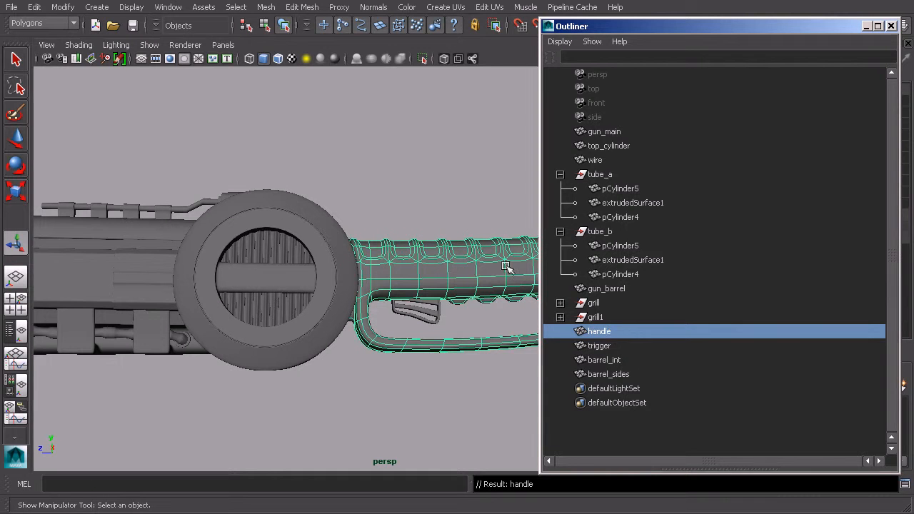
Expand the grill group in the round housing and rename it grill_a
{"action": "left_click_drag", "start_coordinate": [428, 180], "coordinate": [437, 293], "text": "alt"}
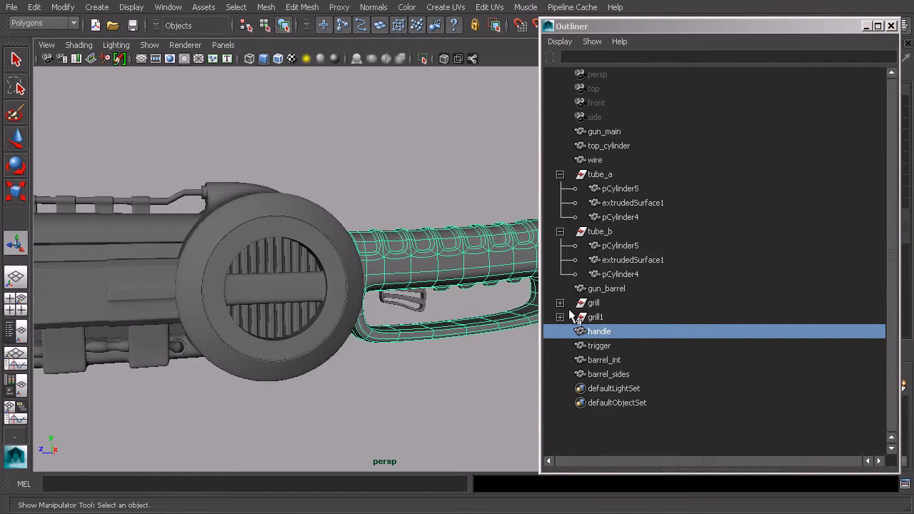
{"action": "left_click", "coordinate": [594, 303]}
{"action": "left_click", "coordinate": [561, 304]}
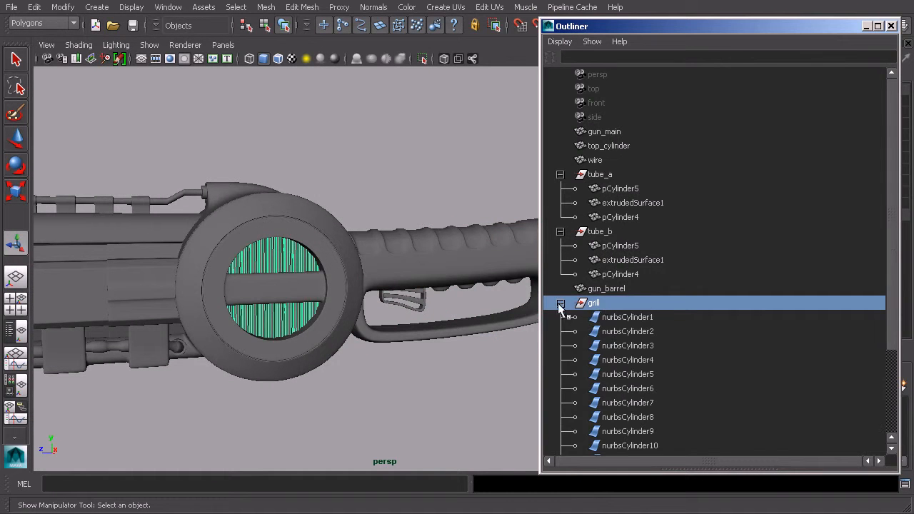
{"action": "double_click", "coordinate": [596, 303]}
{"action": "type", "text": "_a"}
{"action": "key", "text": "Return"}
Rename all eleven NURBS cylinders inside the grill_a group together, using the numbered base name grill_a_
{"action": "scroll", "coordinate": [627, 293], "scroll_direction": "down", "scroll_amount": 3}
{"action": "left_click", "coordinate": [633, 204]}
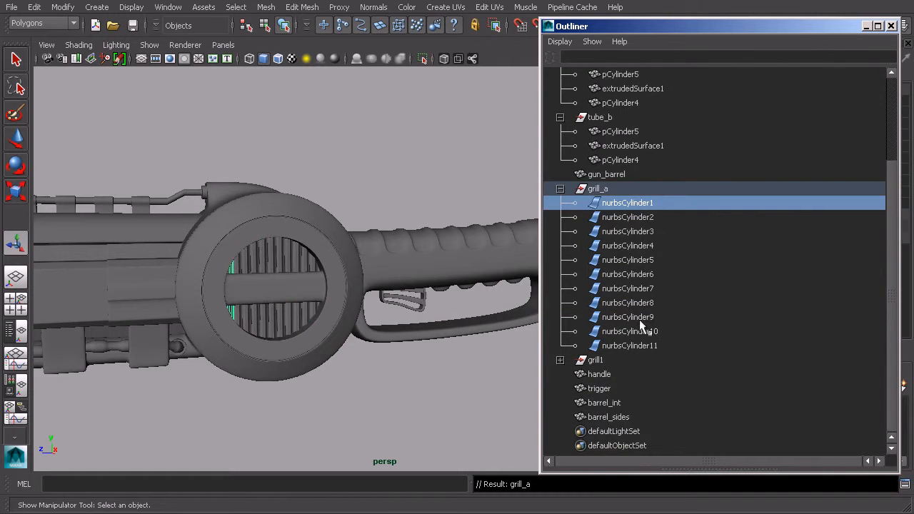
{"action": "left_click", "coordinate": [638, 346], "text": "shift"}
{"action": "left_click_drag", "start_coordinate": [703, 25], "coordinate": [668, 79]}
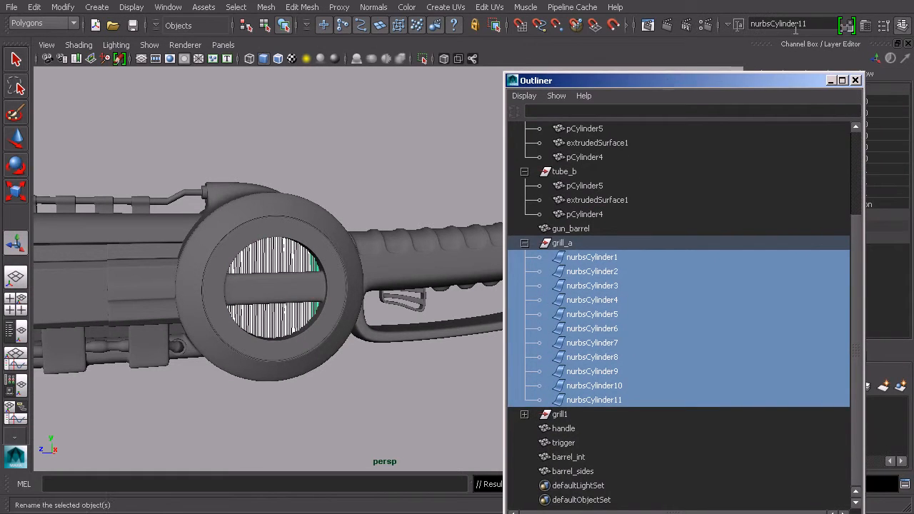
{"action": "left_click", "coordinate": [739, 25]}
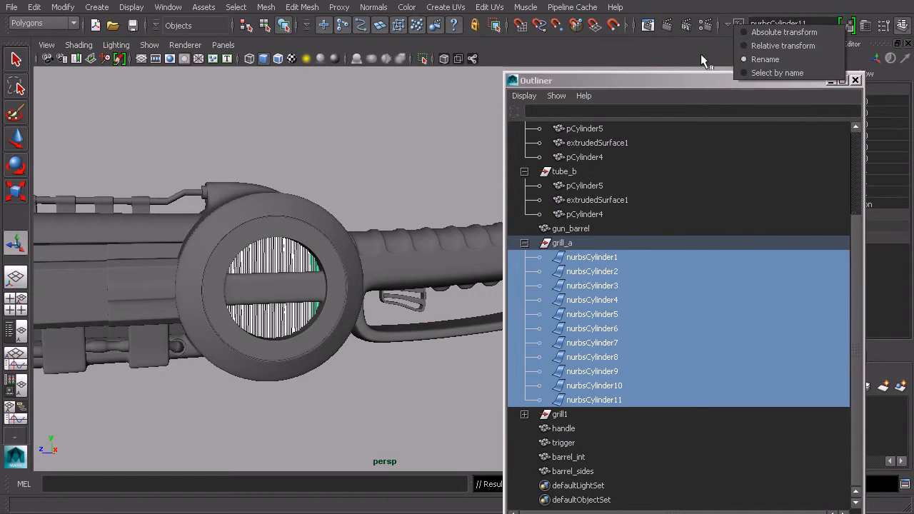
{"action": "left_click", "coordinate": [764, 60]}
{"action": "type", "text": "gril"}
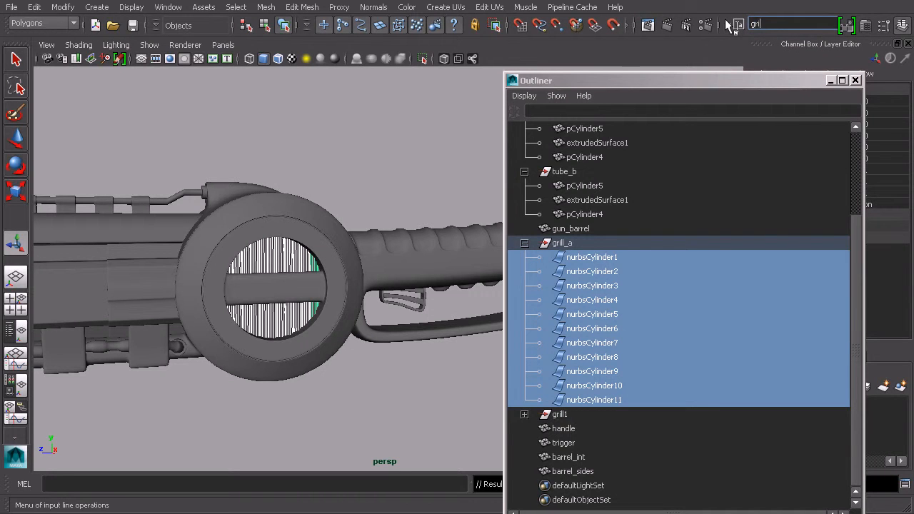
{"action": "type", "text": "l_a_"}
{"action": "key", "text": "Return"}
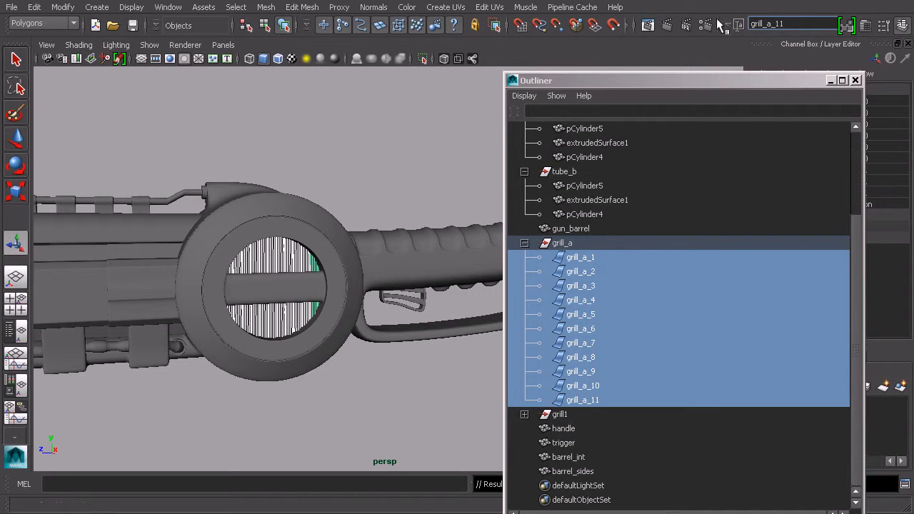
{"action": "left_click", "coordinate": [524, 243]}
Rename the second grill group, grill1, as grill_b
{"action": "double_click", "coordinate": [559, 371]}
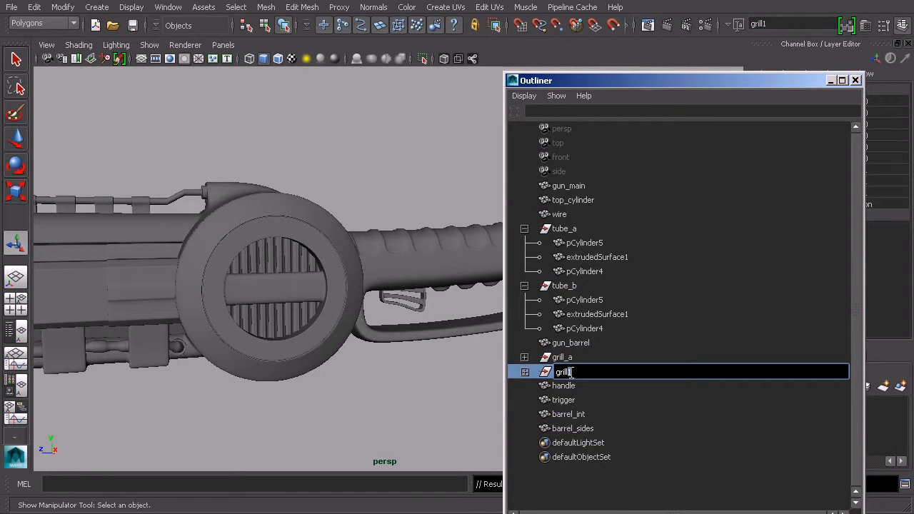
{"action": "type", "text": "grill_b"}
{"action": "key", "text": "Return"}
Rename all eleven NURBS cylinders inside the grill_b group together, using the numbered base name grill_b_
{"action": "left_click", "coordinate": [524, 371]}
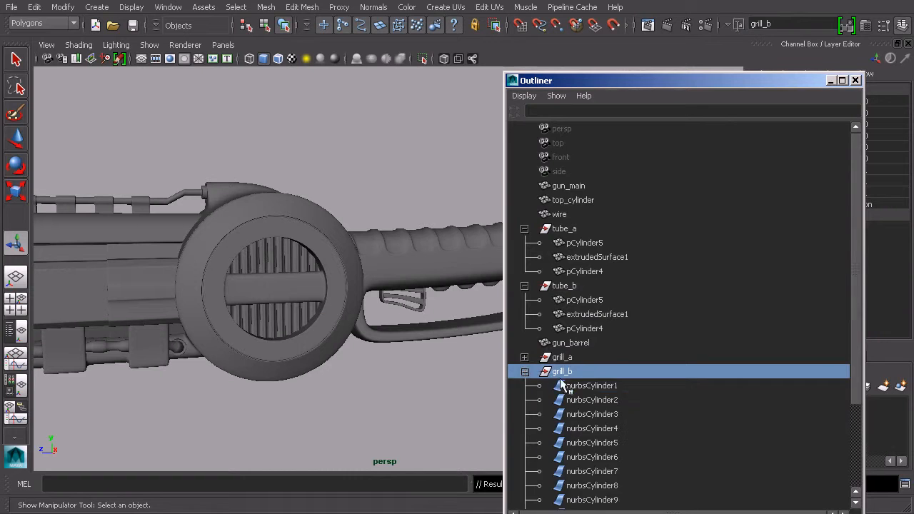
{"action": "left_click", "coordinate": [587, 385]}
{"action": "scroll", "coordinate": [586, 386], "scroll_direction": "down", "scroll_amount": 3}
{"action": "left_click", "coordinate": [606, 413], "text": "shift"}
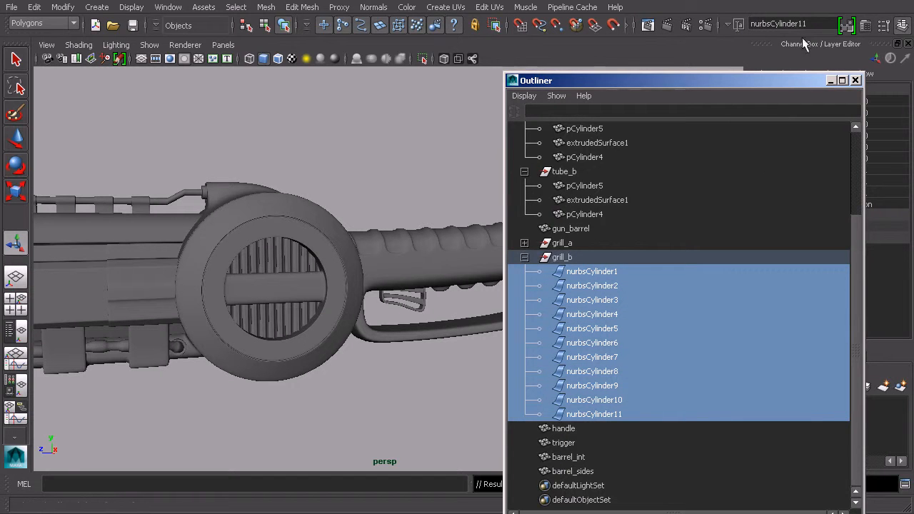
{"action": "left_click", "coordinate": [768, 24]}
{"action": "left_click", "coordinate": [738, 26]}
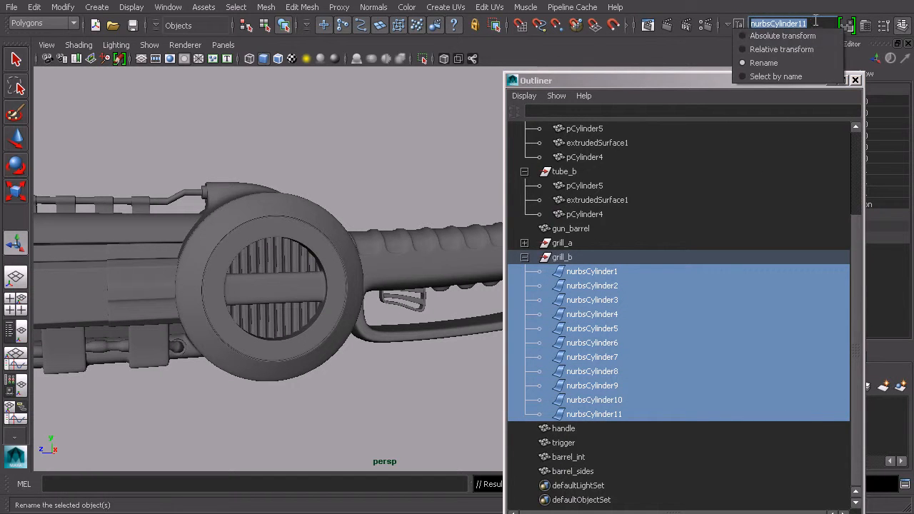
{"action": "left_click", "coordinate": [739, 25]}
{"action": "type", "text": "br"}
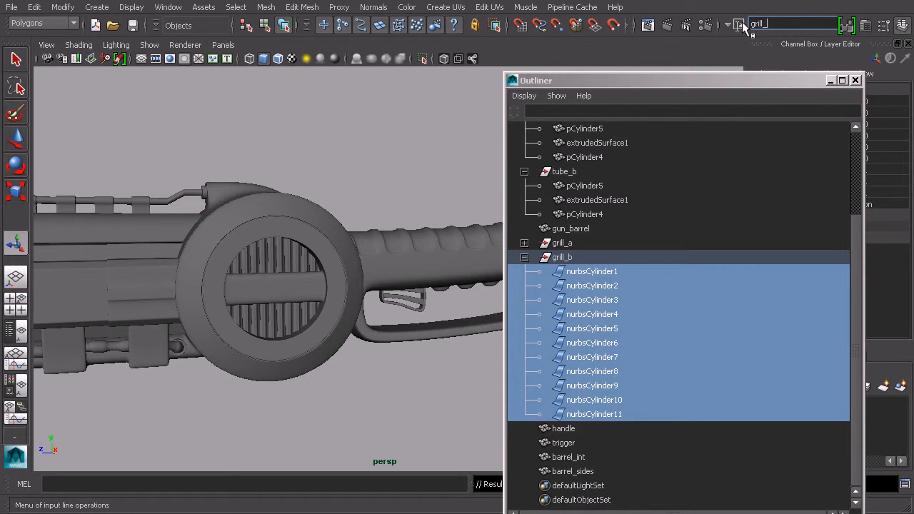
{"action": "type", "text": "ill_b_"}
{"action": "key", "text": "Return"}
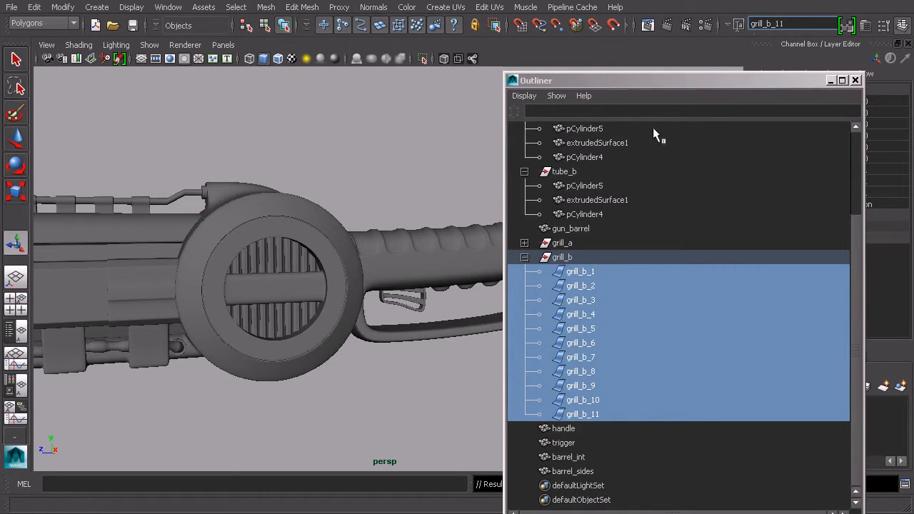
{"action": "left_click", "coordinate": [524, 257]}
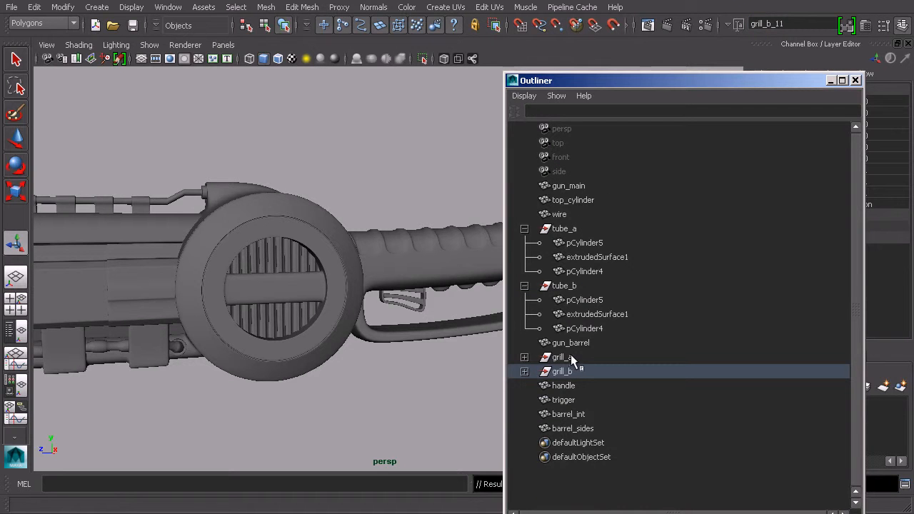
Group the trigger and handle meshes together and name the group handle_GRP
{"action": "left_click_drag", "start_coordinate": [432, 307], "coordinate": [401, 309], "text": "alt"}
{"action": "middle_click_drag", "start_coordinate": [437, 303], "coordinate": [378, 313], "text": "alt"}
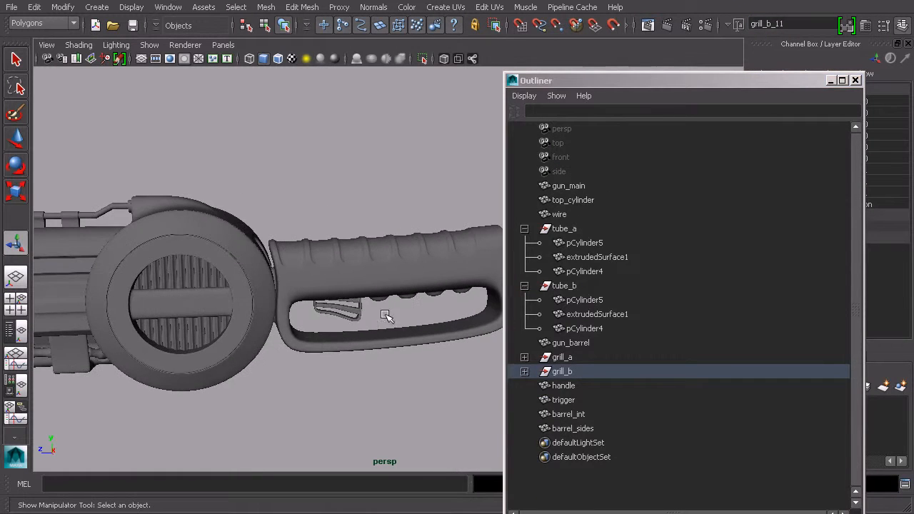
{"action": "left_click", "coordinate": [355, 308]}
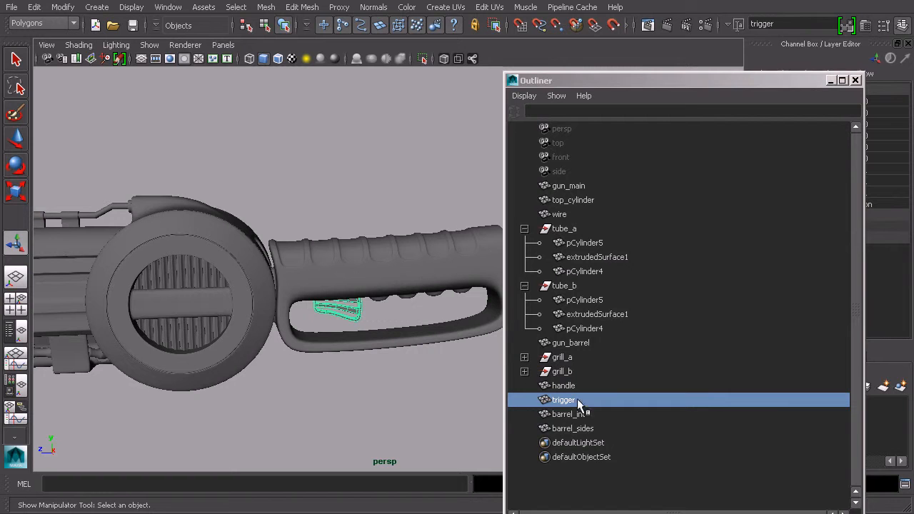
{"action": "left_click", "coordinate": [399, 284], "text": "shift"}
{"action": "left_click_drag", "start_coordinate": [451, 300], "coordinate": [426, 297], "text": "alt"}
{"action": "middle_click_drag", "start_coordinate": [427, 297], "coordinate": [370, 295], "text": "alt"}
{"action": "key", "text": "ctrl+g"}
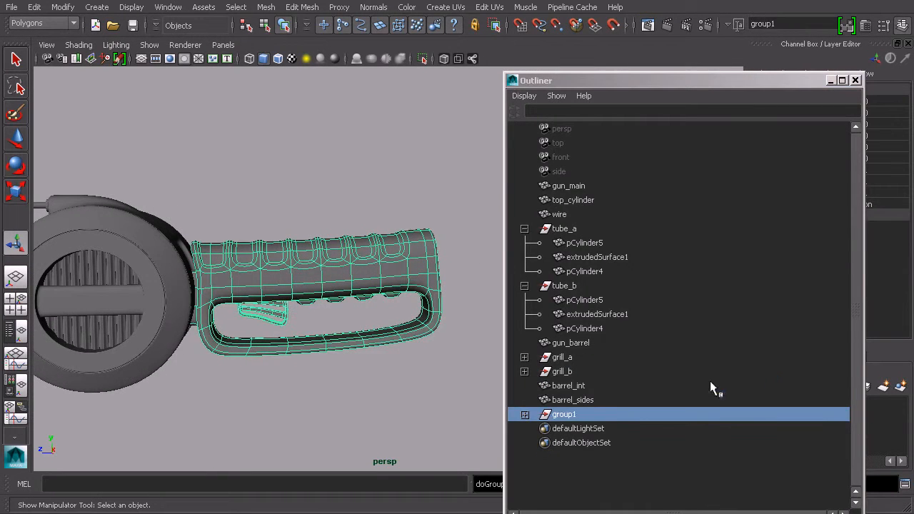
{"action": "double_click", "coordinate": [592, 414]}
{"action": "type", "text": "handle"}
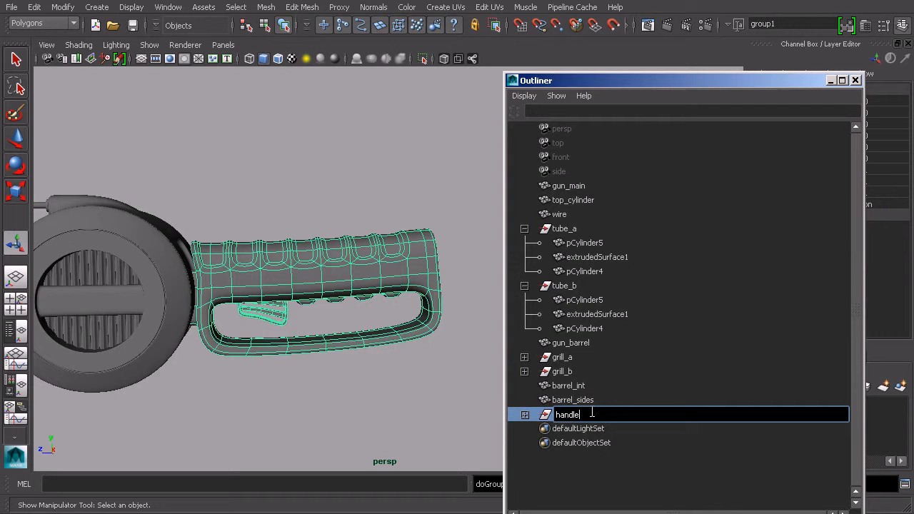
{"action": "type", "text": "_GRP"}
{"action": "key", "text": "Return"}
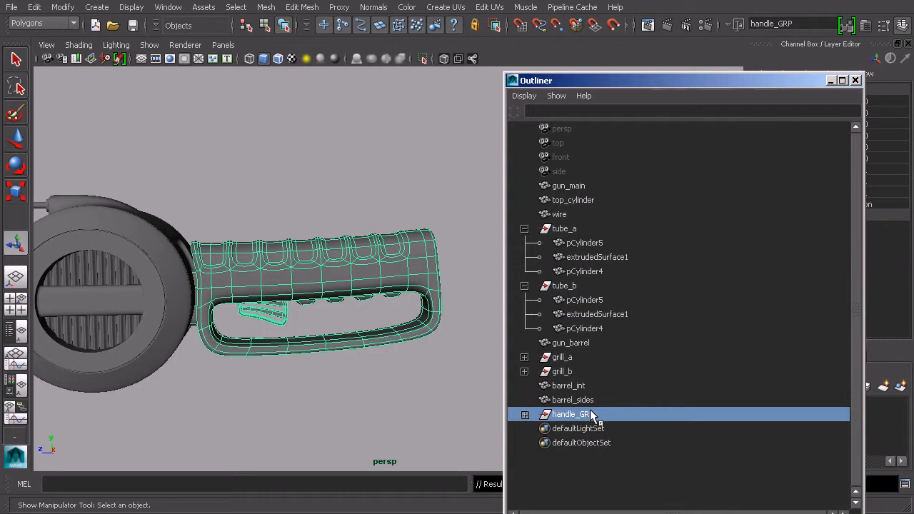
Group all of the gun's parts, from gun_main through handle_GRP, under one parent group named stunGun
{"action": "middle_click_drag", "start_coordinate": [321, 351], "coordinate": [512, 343], "text": "alt"}
{"action": "scroll", "coordinate": [375, 331], "scroll_direction": "down", "scroll_amount": 2}
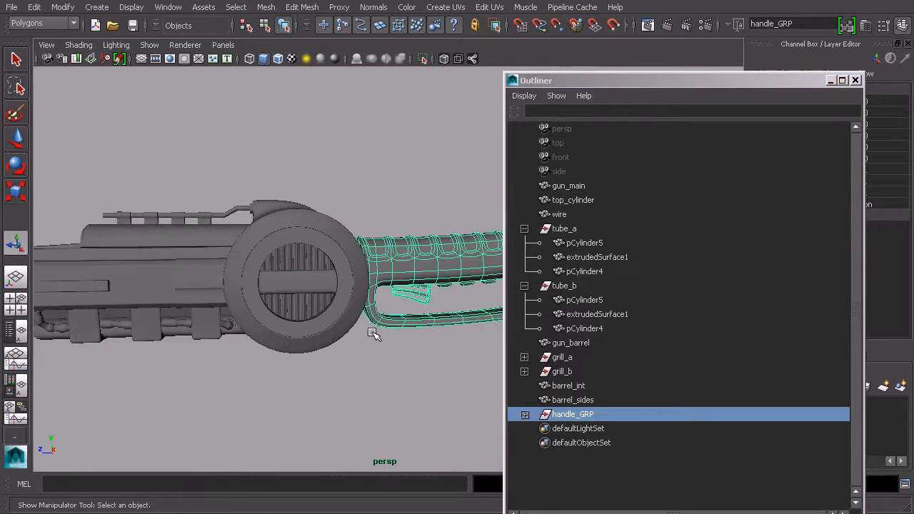
{"action": "left_click_drag", "start_coordinate": [373, 333], "coordinate": [409, 338], "text": "alt"}
{"action": "left_click_drag", "start_coordinate": [571, 414], "coordinate": [566, 186]}
{"action": "key", "text": "ctrl+g"}
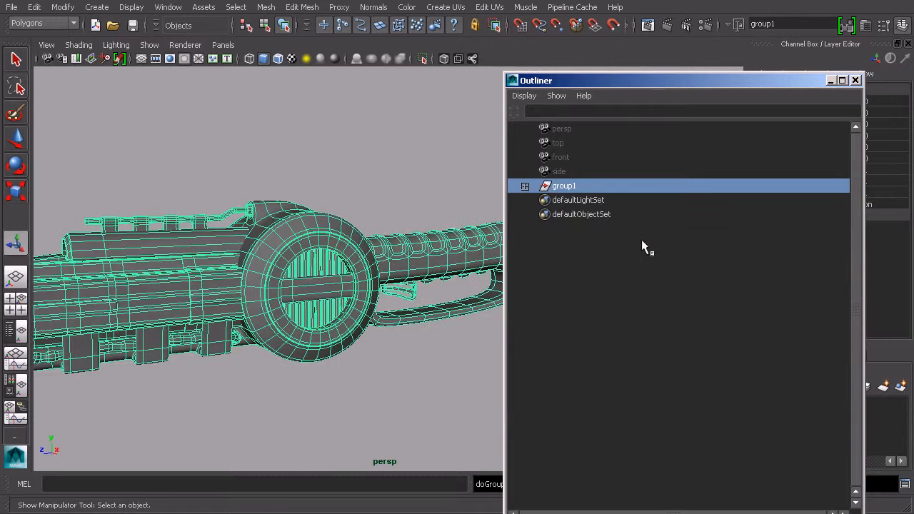
{"action": "double_click", "coordinate": [568, 185]}
{"action": "type", "text": "stunGun"}
{"action": "key", "text": "Return"}
Select handle_GRP inside stunGun and move its pivot to the centre of the round housing in the side view
{"action": "left_click", "coordinate": [524, 186]}
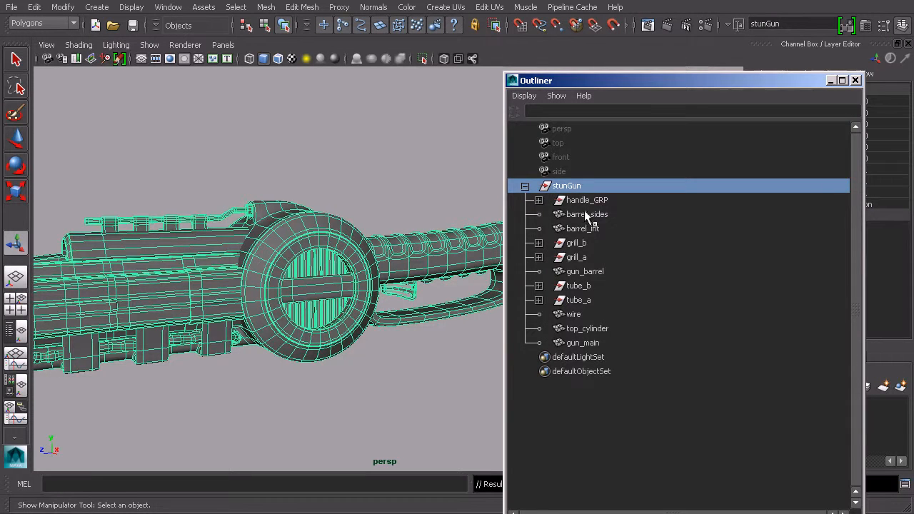
{"action": "left_click", "coordinate": [585, 199]}
{"action": "left_click", "coordinate": [855, 80]}
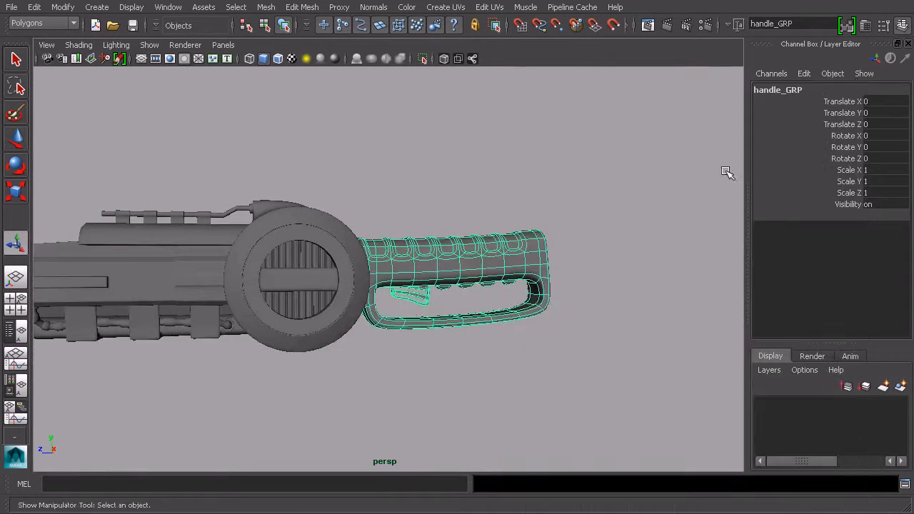
{"action": "middle_click_drag", "start_coordinate": [491, 314], "coordinate": [574, 301], "text": "alt"}
{"action": "left_click_drag", "start_coordinate": [576, 336], "coordinate": [605, 347], "text": "alt"}
{"action": "middle_click_drag", "start_coordinate": [577, 337], "coordinate": [561, 344], "text": "alt"}
{"action": "left_click_drag", "start_coordinate": [571, 347], "coordinate": [592, 349], "text": "alt"}
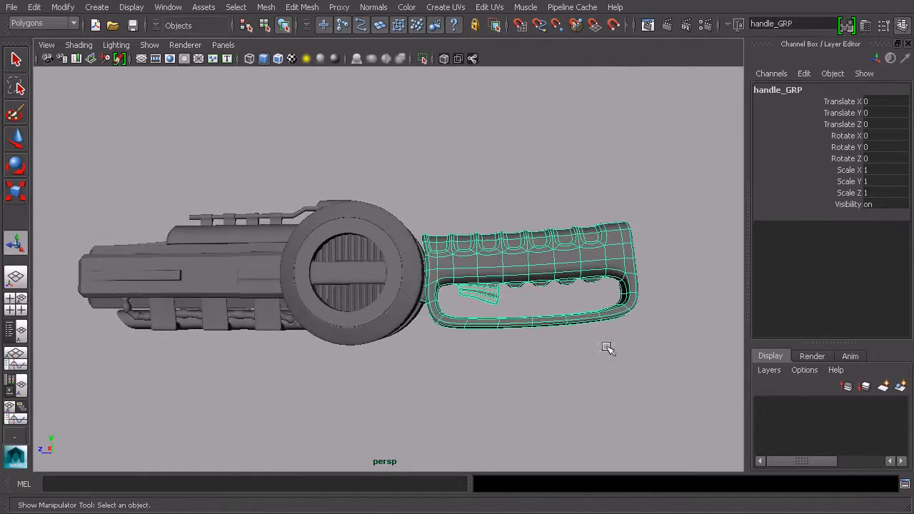
{"action": "key", "text": "space"}
{"action": "key", "text": "space"}
{"action": "right_click_drag", "start_coordinate": [442, 268], "coordinate": [367, 271], "text": "alt"}
{"action": "middle_click_drag", "start_coordinate": [367, 271], "coordinate": [502, 311], "text": "alt"}
{"action": "key", "text": "w"}
{"action": "middle_click_drag", "start_coordinate": [307, 309], "coordinate": [360, 311], "text": "alt"}
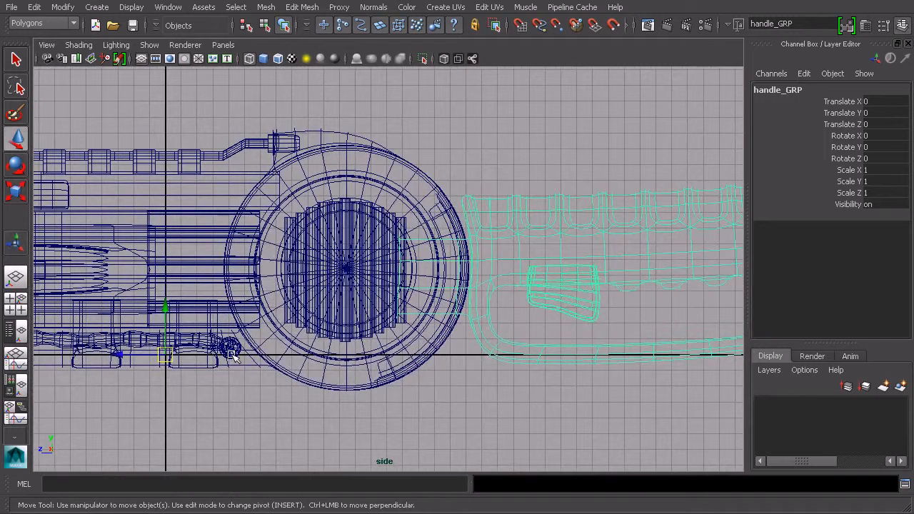
{"action": "key", "text": "Insert"}
{"action": "left_click_drag", "start_coordinate": [164, 354], "coordinate": [346, 268]}
{"action": "key", "text": "Insert"}
Try swinging handle_GRP about -63 degrees around the X axis to test the pivot, and undo the rotation
{"action": "key", "text": "e"}
{"action": "left_click_drag", "start_coordinate": [402, 238], "coordinate": [388, 291]}
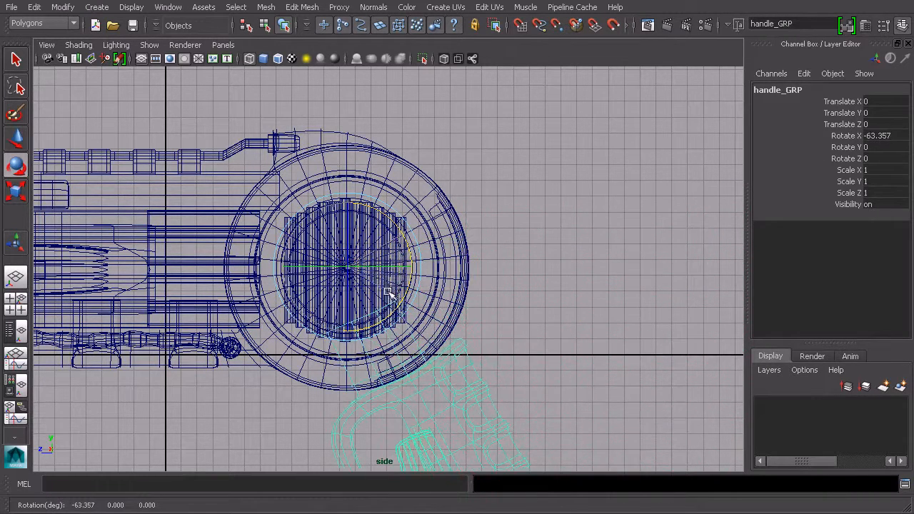
{"action": "key", "text": "ctrl+z"}
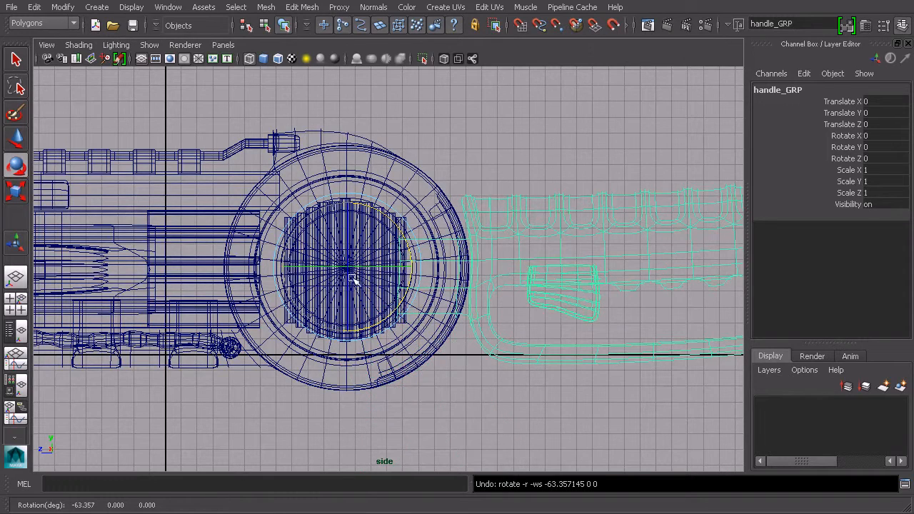
Rotate handle_GRP around the X axis in the perspective view so the grip angles about 20 degrees downward, and clear the selection
{"action": "key", "text": "space"}
{"action": "key", "text": "space"}
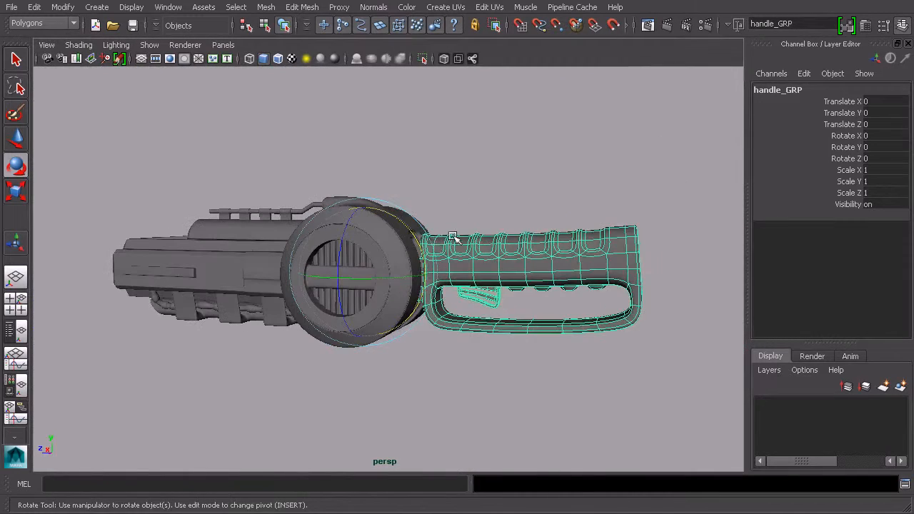
{"action": "left_click_drag", "start_coordinate": [418, 240], "coordinate": [439, 211]}
{"action": "right_click_drag", "start_coordinate": [439, 211], "coordinate": [474, 214], "text": "alt"}
{"action": "left_click_drag", "start_coordinate": [473, 214], "coordinate": [467, 237], "text": "alt"}
{"action": "left_click_drag", "start_coordinate": [406, 310], "coordinate": [461, 339]}
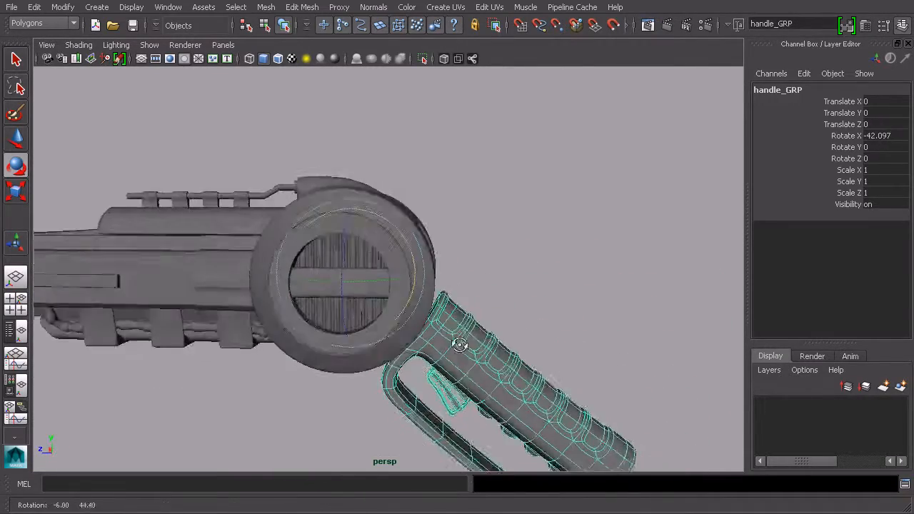
{"action": "middle_click_drag", "start_coordinate": [461, 339], "coordinate": [526, 178], "text": "alt"}
{"action": "left_click_drag", "start_coordinate": [526, 178], "coordinate": [495, 196], "text": "alt"}
{"action": "left_click_drag", "start_coordinate": [485, 127], "coordinate": [543, 140]}
{"action": "middle_click_drag", "start_coordinate": [542, 140], "coordinate": [448, 211], "text": "alt"}
{"action": "left_click_drag", "start_coordinate": [448, 211], "coordinate": [506, 217], "text": "alt"}
{"action": "middle_click_drag", "start_coordinate": [505, 216], "coordinate": [466, 223], "text": "alt"}
{"action": "left_click", "coordinate": [511, 217]}
{"action": "left_click_drag", "start_coordinate": [512, 218], "coordinate": [514, 251], "text": "alt"}
{"action": "scroll", "coordinate": [548, 226], "scroll_direction": "down", "scroll_amount": 4}
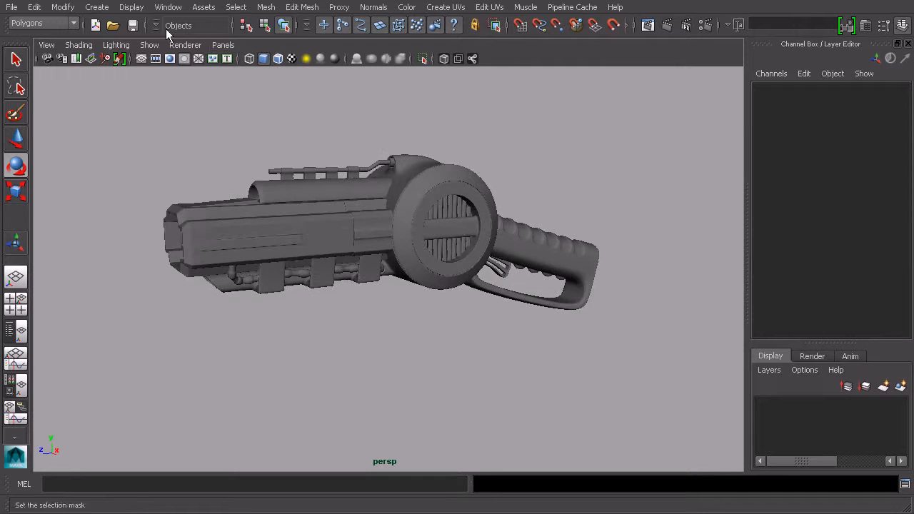
Review the stunGun hierarchy in the Outliner by selecting its parts one by one and checking which geometry each name covers
{"action": "left_click", "coordinate": [167, 7]}
{"action": "left_click", "coordinate": [205, 108]}
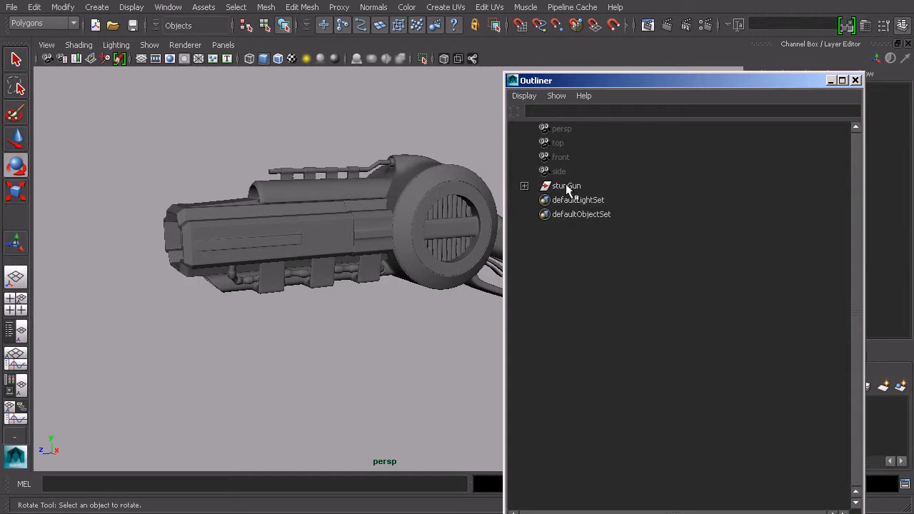
{"action": "left_click", "coordinate": [524, 185]}
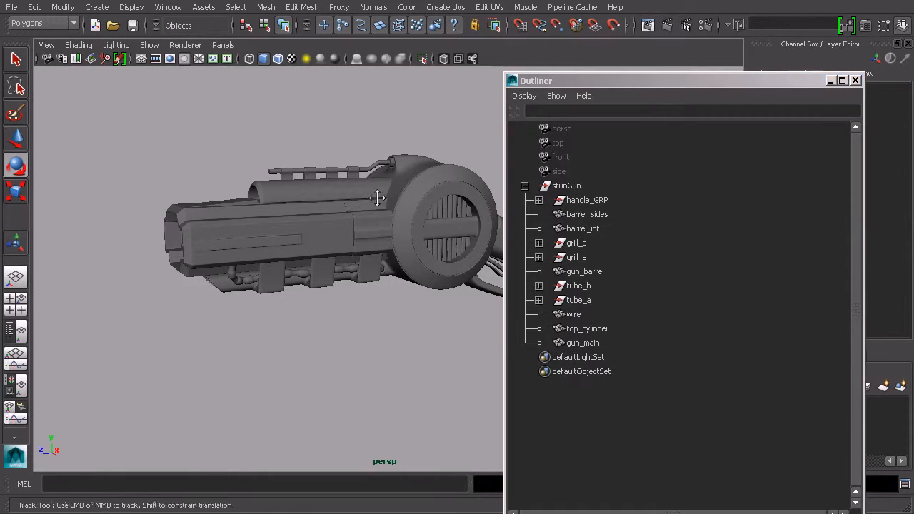
{"action": "left_click_drag", "start_coordinate": [377, 196], "coordinate": [382, 219], "text": "alt"}
{"action": "left_click", "coordinate": [592, 200]}
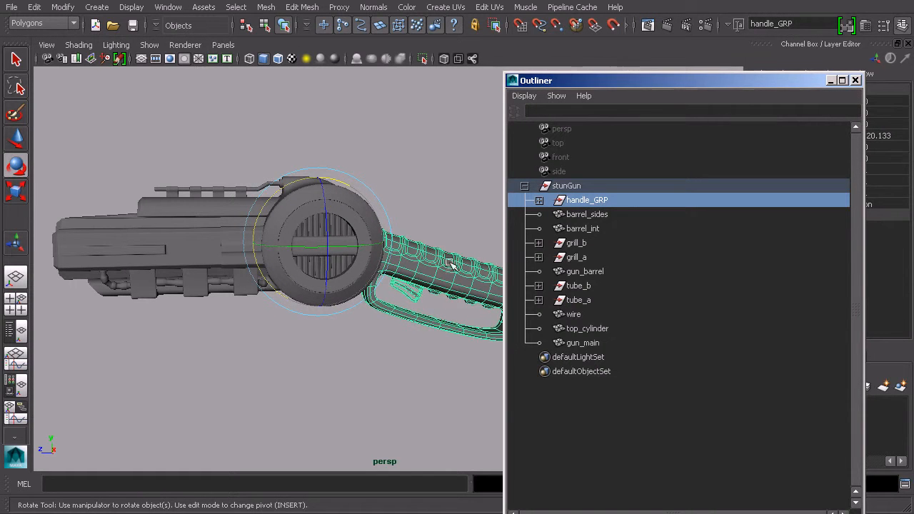
{"action": "left_click", "coordinate": [590, 214]}
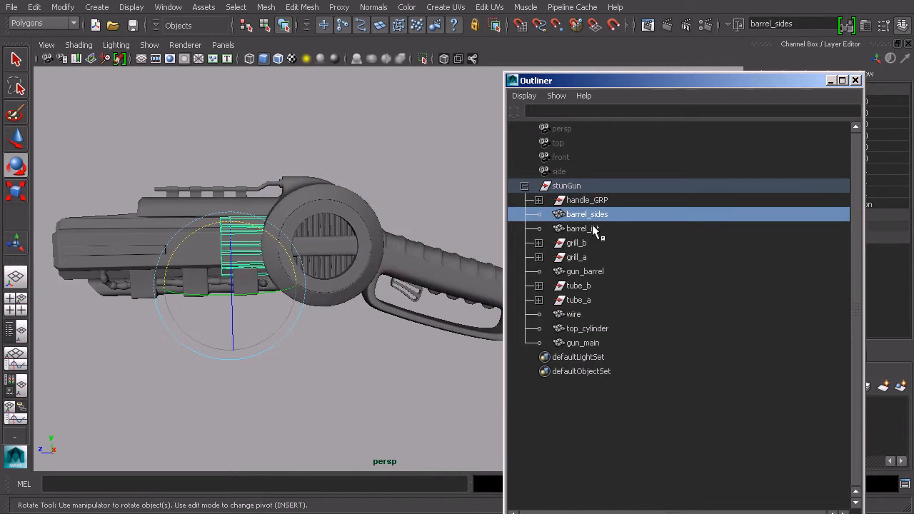
{"action": "left_click", "coordinate": [599, 227]}
{"action": "left_click_drag", "start_coordinate": [685, 87], "coordinate": [593, 63]}
{"action": "left_click", "coordinate": [492, 234]}
{"action": "left_click", "coordinate": [494, 247]}
{"action": "left_click", "coordinate": [491, 262]}
{"action": "left_click", "coordinate": [501, 247]}
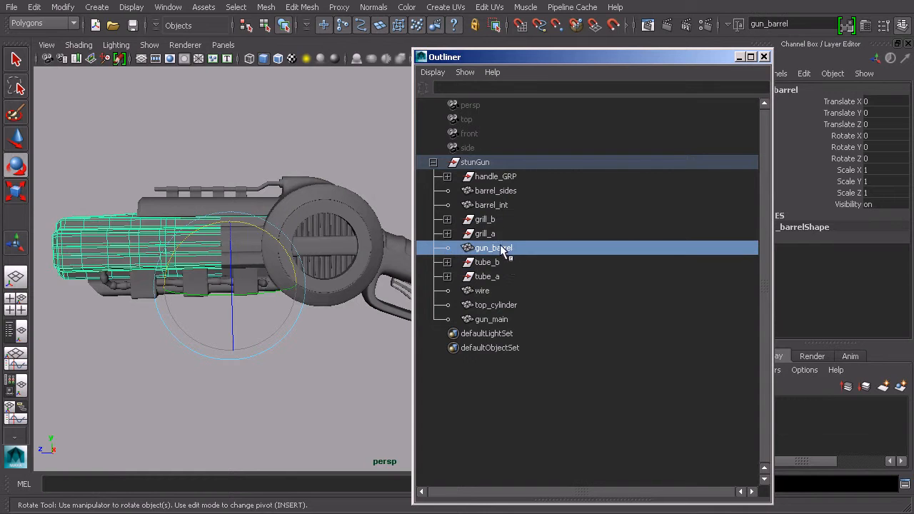
{"action": "left_click", "coordinate": [489, 291]}
{"action": "left_click", "coordinate": [491, 306]}
{"action": "left_click", "coordinate": [503, 319]}
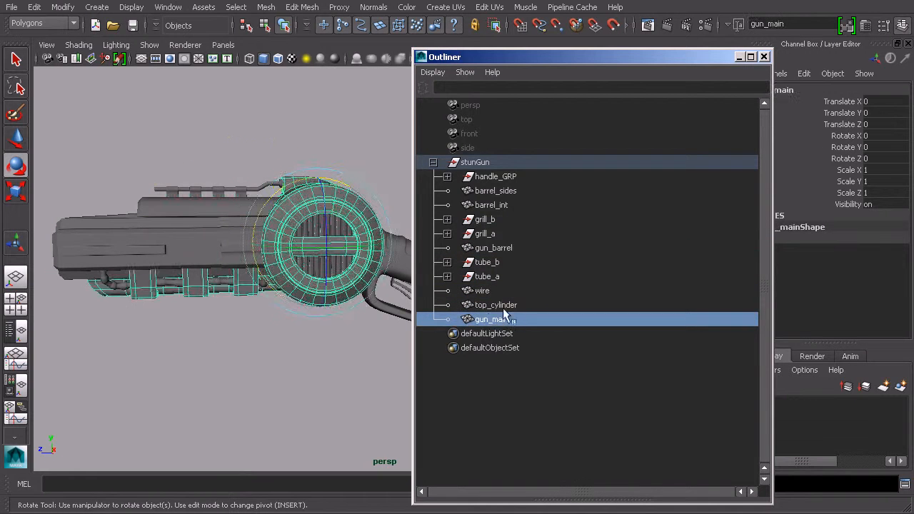
{"action": "left_click", "coordinate": [487, 292]}
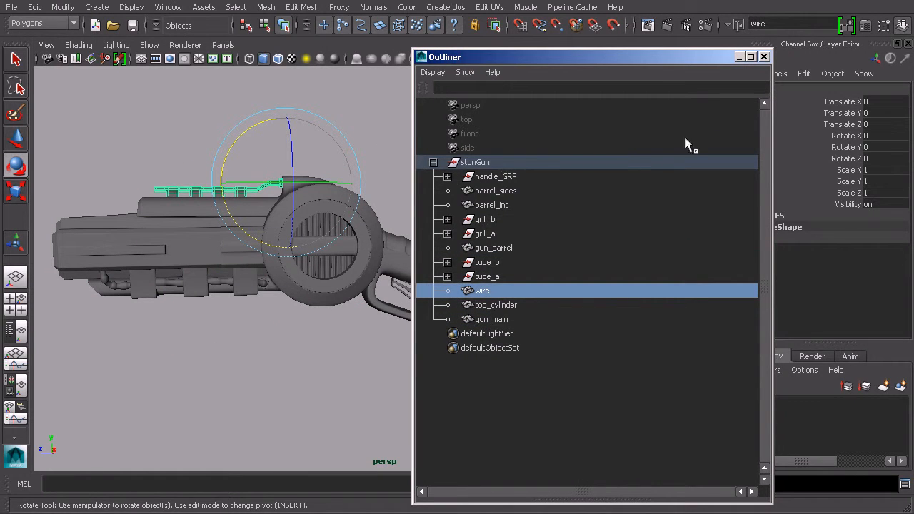
Close the Outliner and turn on the grid display in the perspective view
{"action": "left_click", "coordinate": [763, 56]}
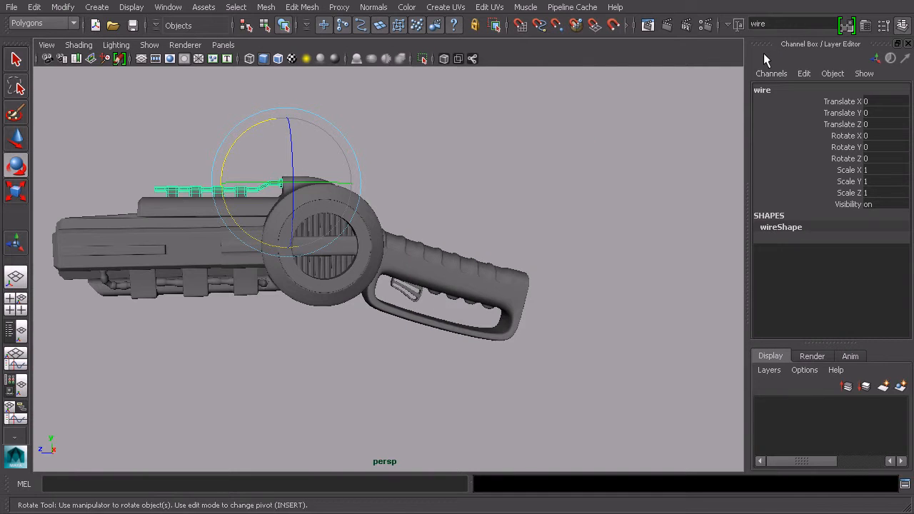
{"action": "left_click_drag", "start_coordinate": [402, 180], "coordinate": [350, 116], "text": "alt"}
{"action": "left_click", "coordinate": [149, 44]}
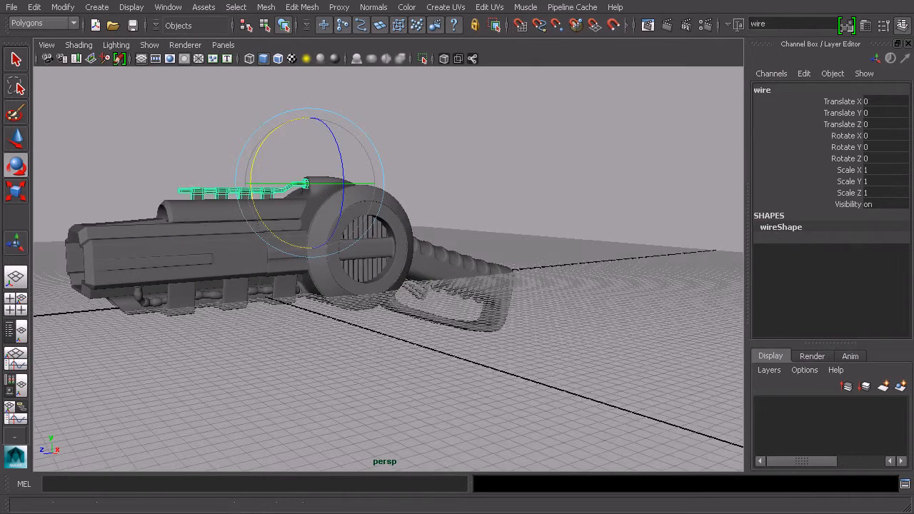
{"action": "left_click_drag", "start_coordinate": [370, 357], "coordinate": [374, 329], "text": "alt"}
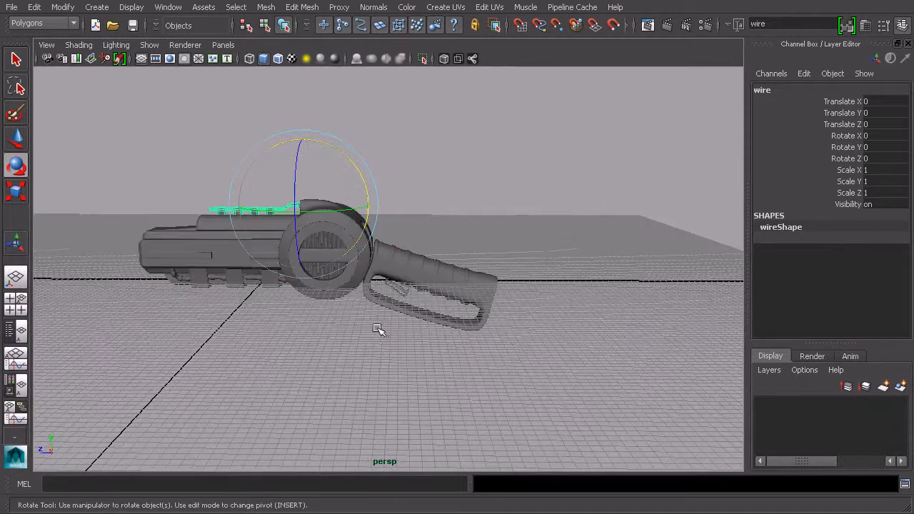
Select the whole stunGun group in the Outliner and center its pivot
{"action": "key", "text": "w"}
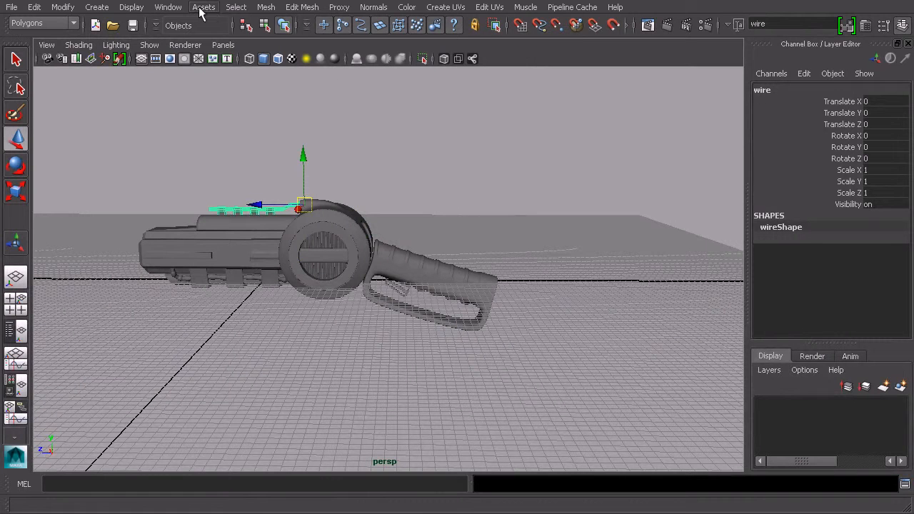
{"action": "left_click", "coordinate": [176, 7]}
{"action": "left_click", "coordinate": [182, 111]}
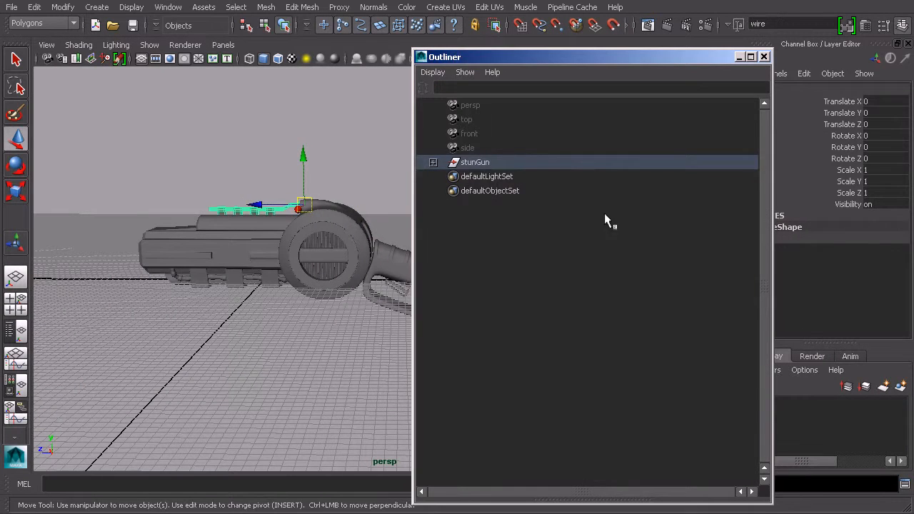
{"action": "left_click", "coordinate": [472, 162]}
{"action": "key", "text": "f"}
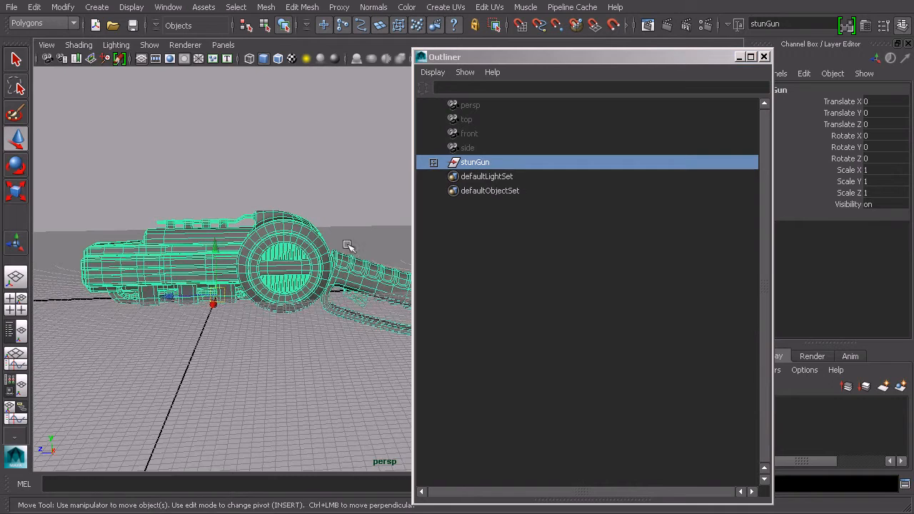
{"action": "left_click", "coordinate": [63, 7]}
{"action": "left_click", "coordinate": [92, 137]}
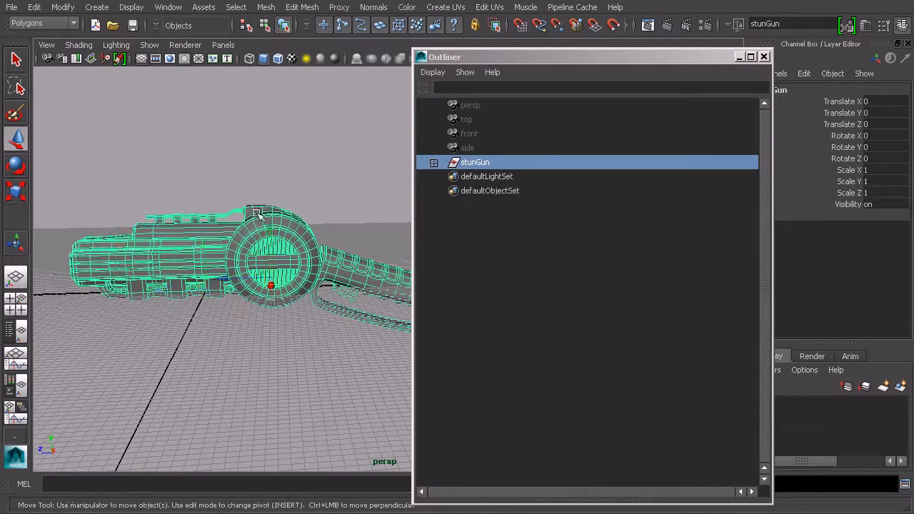
Move the stunGun group towards the grid's centre, to Translate X 1, Y -1.787 and Z 10.977, and close the Outliner
{"action": "left_click_drag", "start_coordinate": [204, 190], "coordinate": [312, 207], "text": "alt"}
{"action": "left_click_drag", "start_coordinate": [299, 270], "coordinate": [227, 278]}
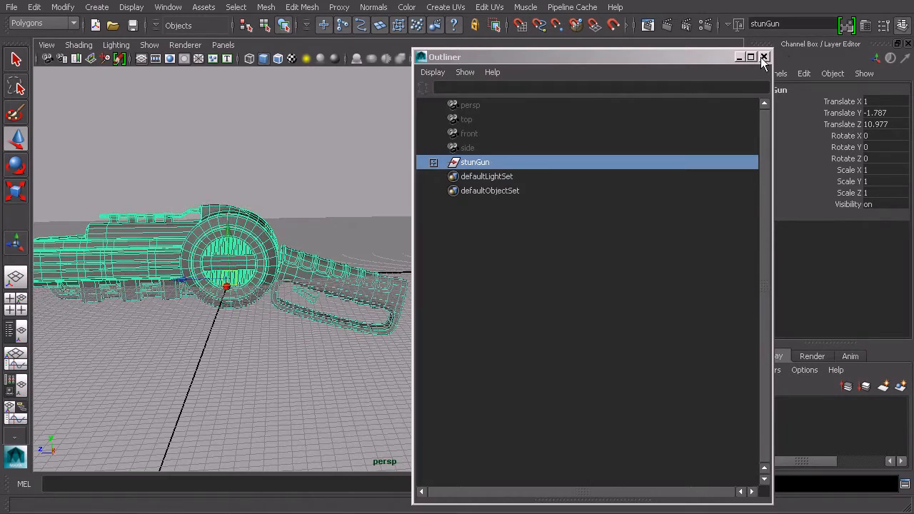
{"action": "left_click", "coordinate": [763, 56]}
Using wireframe display, snap the stunGun group to the grid's centre line at Translate X 0, and restore smooth shading
{"action": "left_click_drag", "start_coordinate": [321, 222], "coordinate": [439, 135], "text": "alt"}
{"action": "middle_click_drag", "start_coordinate": [439, 136], "coordinate": [462, 218], "text": "alt"}
{"action": "scroll", "coordinate": [463, 219], "scroll_direction": "up", "scroll_amount": 6}
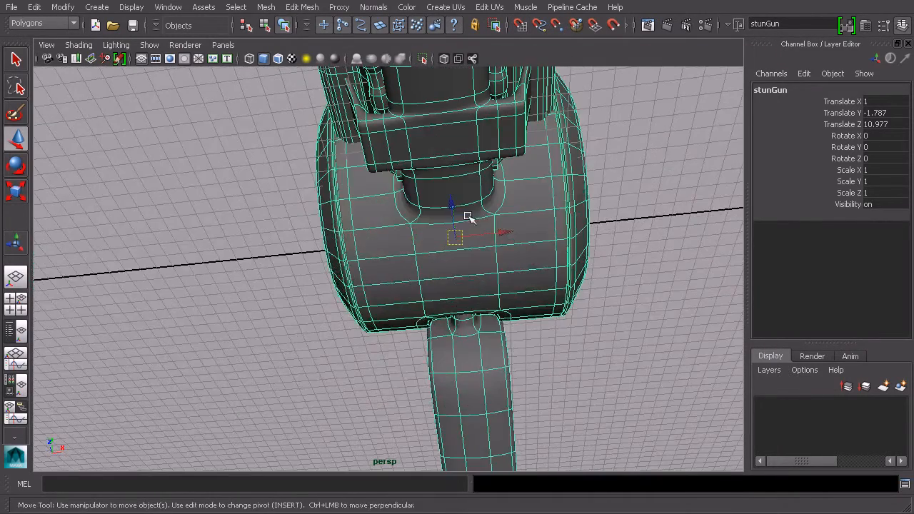
{"action": "left_click", "coordinate": [78, 44]}
{"action": "left_click", "coordinate": [93, 66]}
{"action": "mouse_move", "coordinate": [473, 190]}
{"action": "left_mouse_down", "text": "alt"}
{"action": "mouse_move", "coordinate": [504, 193]}
{"action": "mouse_move", "coordinate": [485, 209]}
{"action": "left_mouse_up", "text": "alt"}
{"action": "left_click", "coordinate": [79, 44]}
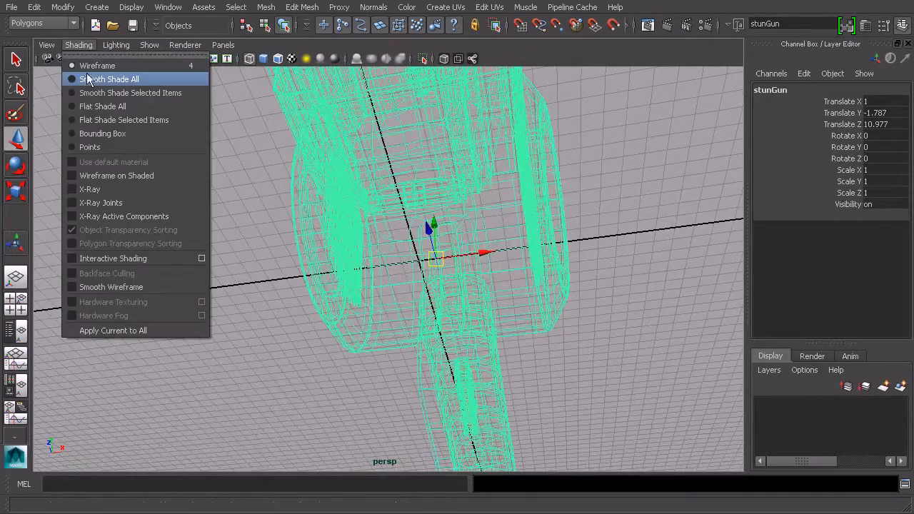
{"action": "left_click_drag", "start_coordinate": [569, 237], "coordinate": [597, 223], "text": "alt"}
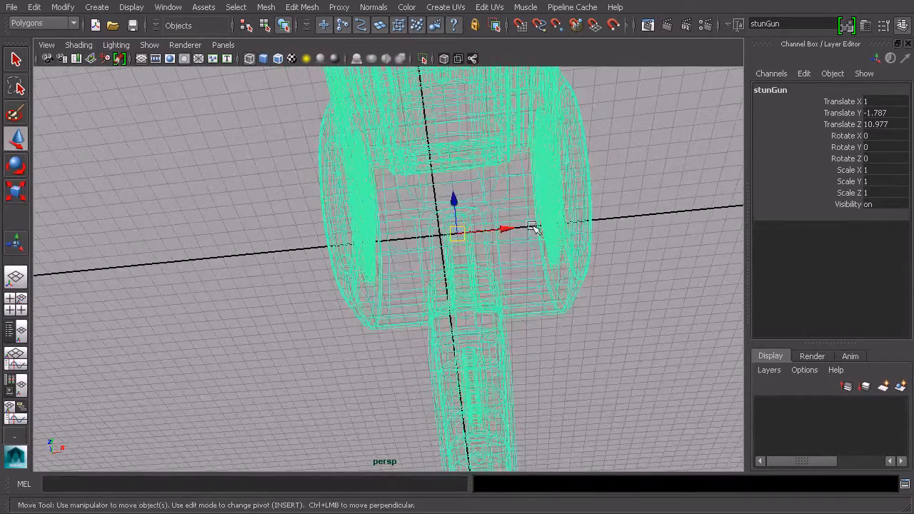
{"action": "key", "text": "x"}
{"action": "left_click_drag", "start_coordinate": [455, 238], "coordinate": [445, 236]}
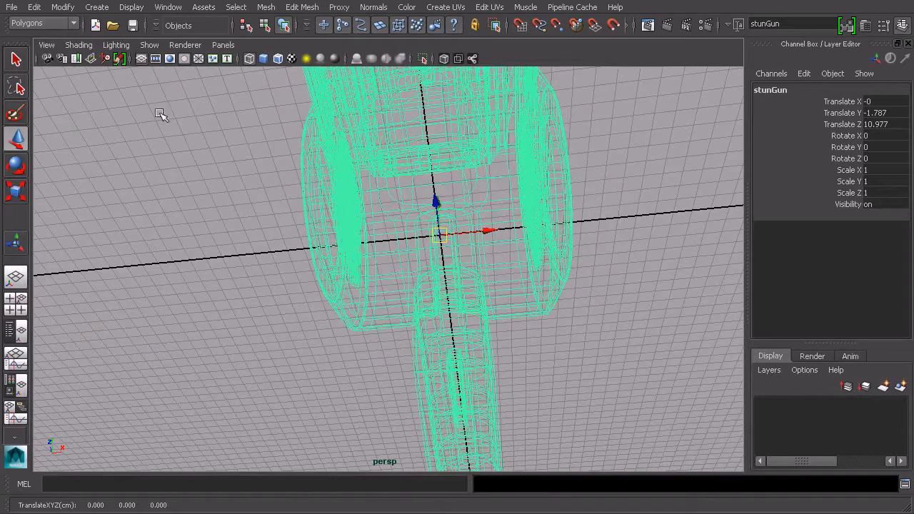
{"action": "left_click", "coordinate": [79, 44]}
{"action": "left_click", "coordinate": [100, 80]}
Freeze the transformations of the stunGun group and clear the selection
{"action": "mouse_move", "coordinate": [522, 214]}
{"action": "left_mouse_down", "text": "alt"}
{"action": "mouse_move", "coordinate": [463, 273]}
{"action": "mouse_move", "coordinate": [429, 257]}
{"action": "left_mouse_up", "text": "alt"}
{"action": "left_click", "coordinate": [62, 8]}
{"action": "left_click", "coordinate": [106, 55]}
{"action": "left_click_drag", "start_coordinate": [285, 147], "coordinate": [561, 183], "text": "alt"}
{"action": "left_click", "coordinate": [499, 214]}
Hide the grid in the perspective view so only the gun model is displayed
{"action": "left_click_drag", "start_coordinate": [261, 153], "coordinate": [458, 212], "text": "alt"}
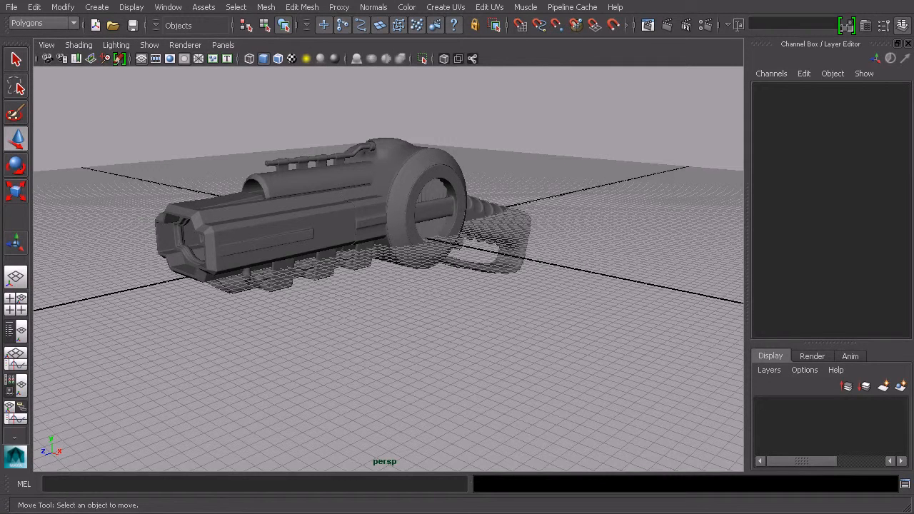
{"action": "left_click_drag", "start_coordinate": [490, 221], "coordinate": [533, 242], "text": "alt"}
{"action": "left_click_drag", "start_coordinate": [473, 244], "coordinate": [474, 247], "text": "alt"}
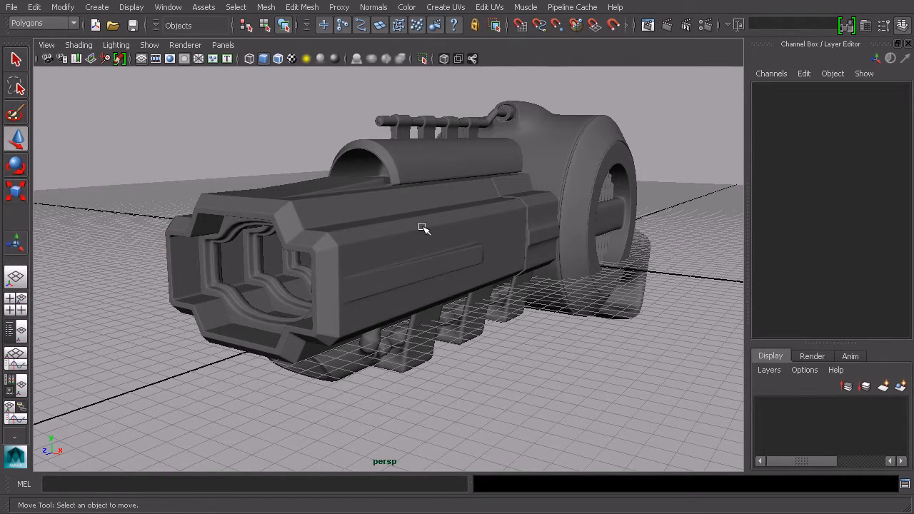
{"action": "left_click_drag", "start_coordinate": [574, 222], "coordinate": [649, 219], "text": "alt"}
{"action": "left_click", "coordinate": [148, 45]}
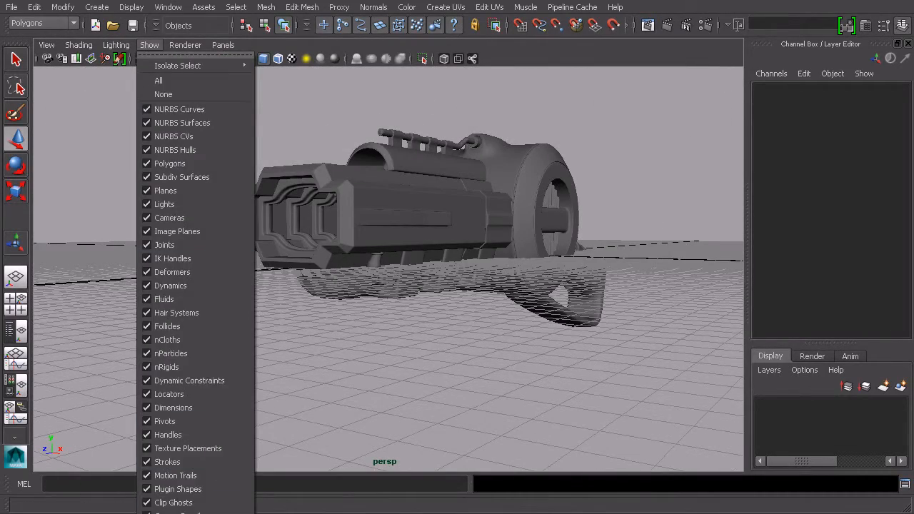
{"action": "left_click", "coordinate": [168, 513]}
{"action": "left_click_drag", "start_coordinate": [478, 212], "coordinate": [538, 259], "text": "alt"}
{"action": "scroll", "coordinate": [498, 259], "scroll_direction": "up", "scroll_amount": 3}
{"action": "middle_click_drag", "start_coordinate": [539, 258], "coordinate": [543, 274], "text": "alt"}
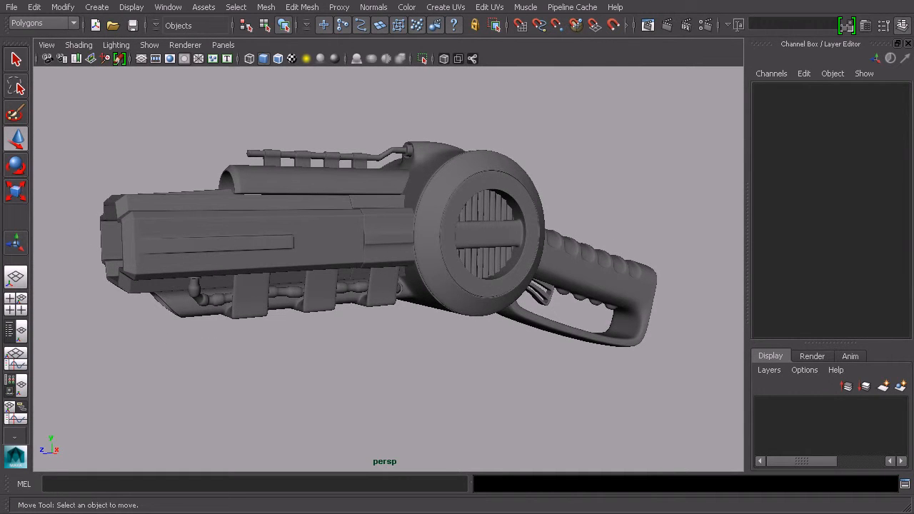
Inspect the assembled gun from the side and front, checking the barrel, round housing and handle
{"action": "left_click_drag", "start_coordinate": [496, 249], "coordinate": [566, 247], "text": "alt"}
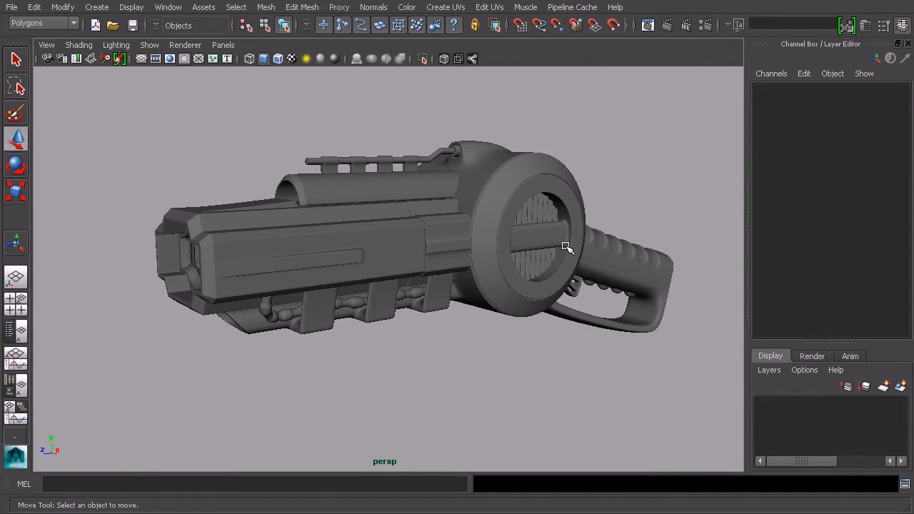
{"action": "left_click_drag", "start_coordinate": [574, 292], "coordinate": [600, 274], "text": "alt"}
{"action": "scroll", "coordinate": [600, 274], "scroll_direction": "up", "scroll_amount": 4}
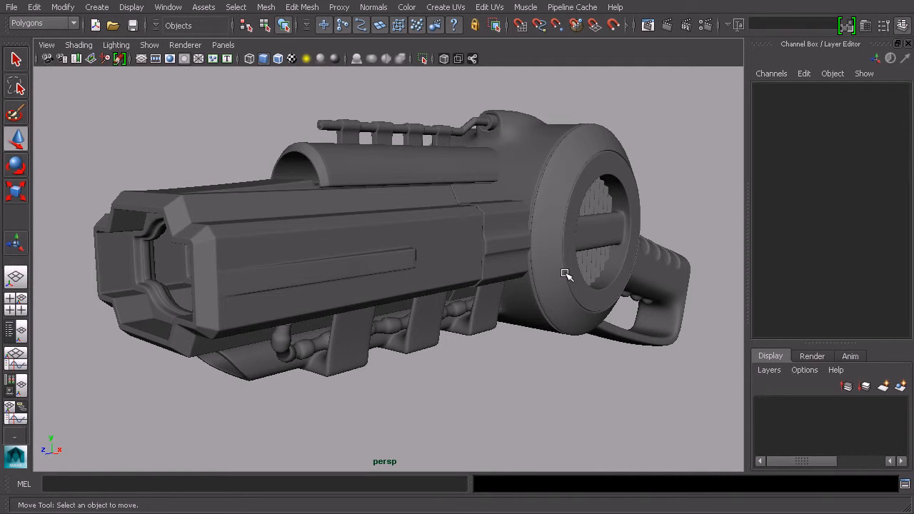
{"action": "left_click_drag", "start_coordinate": [555, 262], "coordinate": [526, 264], "text": "alt"}
{"action": "middle_click_drag", "start_coordinate": [527, 264], "coordinate": [540, 259], "text": "alt"}
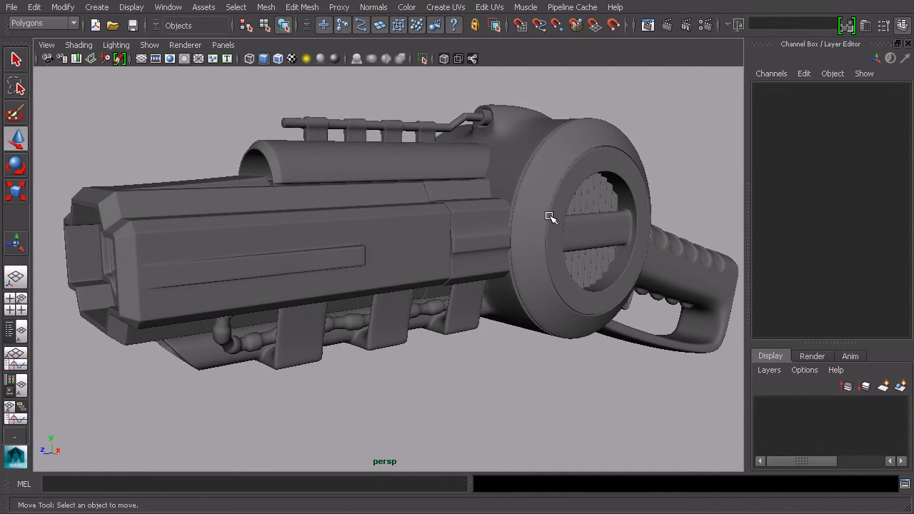
{"action": "left_click_drag", "start_coordinate": [590, 258], "coordinate": [592, 257], "text": "alt"}
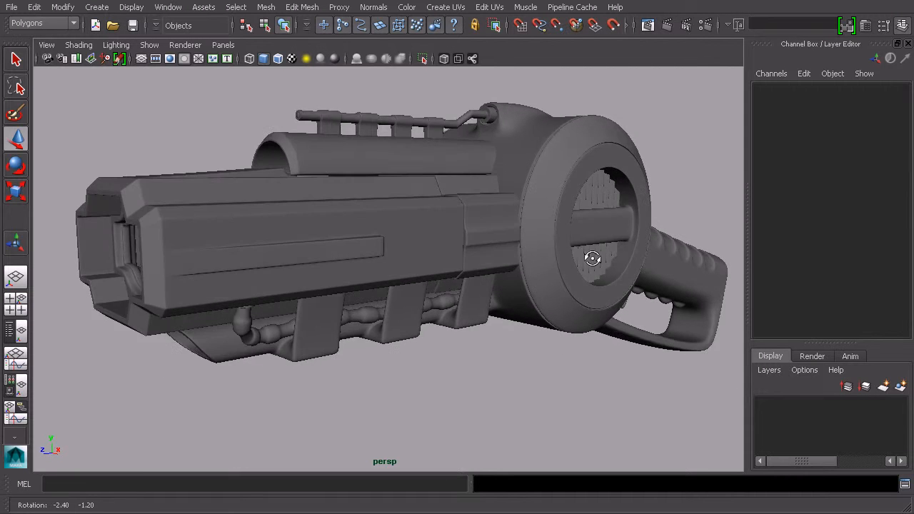
{"action": "scroll", "coordinate": [590, 265], "scroll_direction": "down", "scroll_amount": 3}
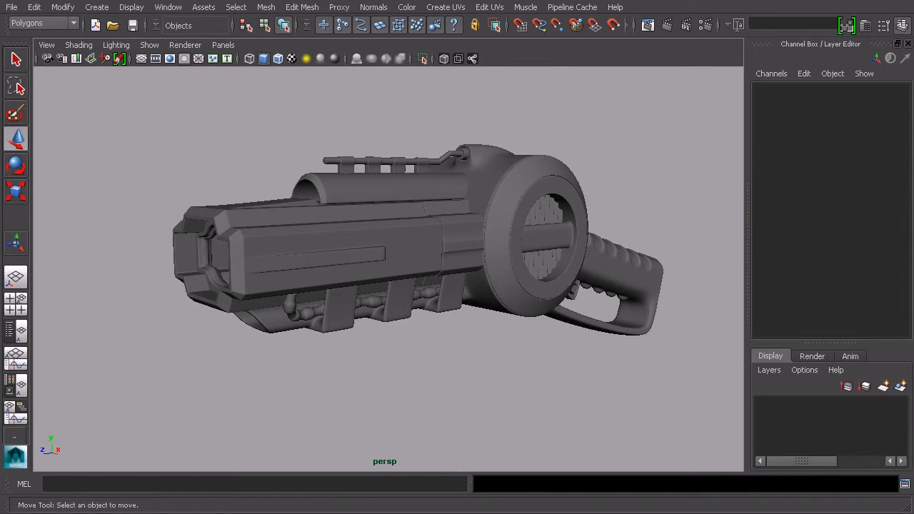
Browse the gun reference images in Windows Photo Viewer up to Lava_Gun_v2_3D.jpg, and minimize the viewer
{"action": "left_click_drag", "start_coordinate": [913, 57], "coordinate": [576, 57]}
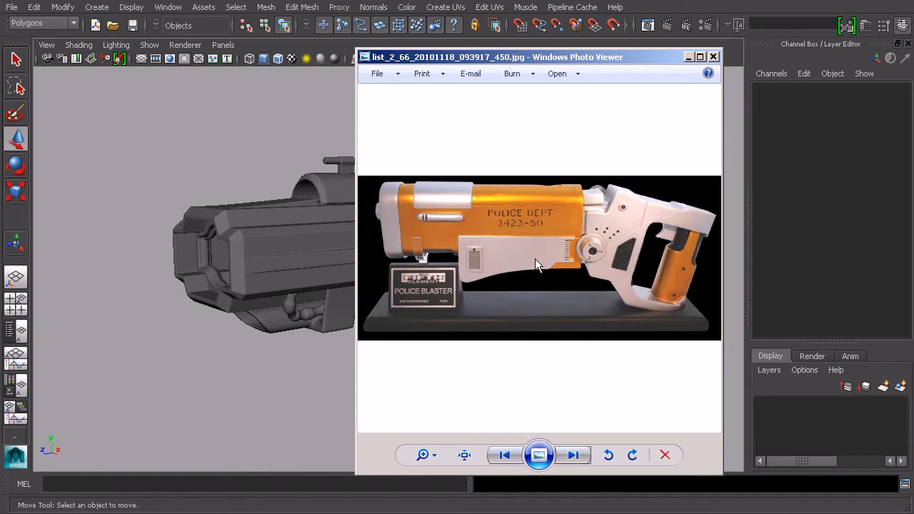
{"action": "left_click", "coordinate": [572, 455]}
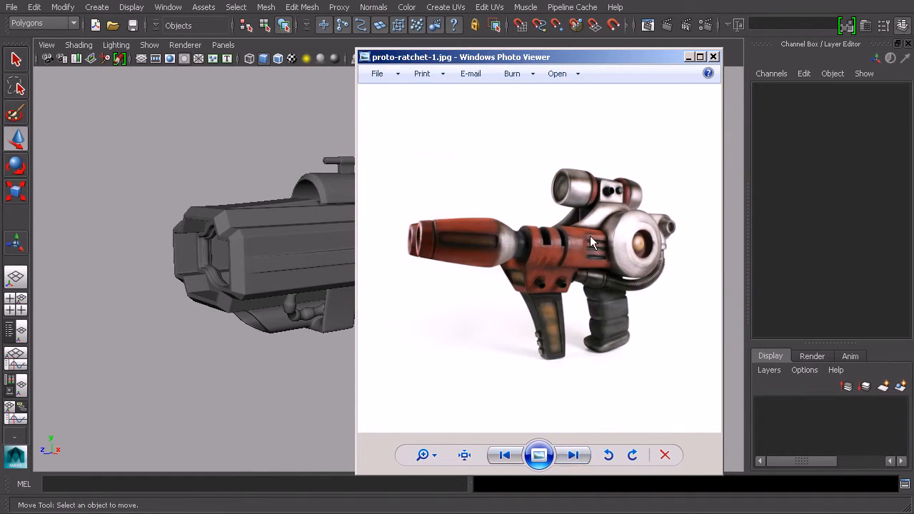
{"action": "left_click", "coordinate": [579, 455]}
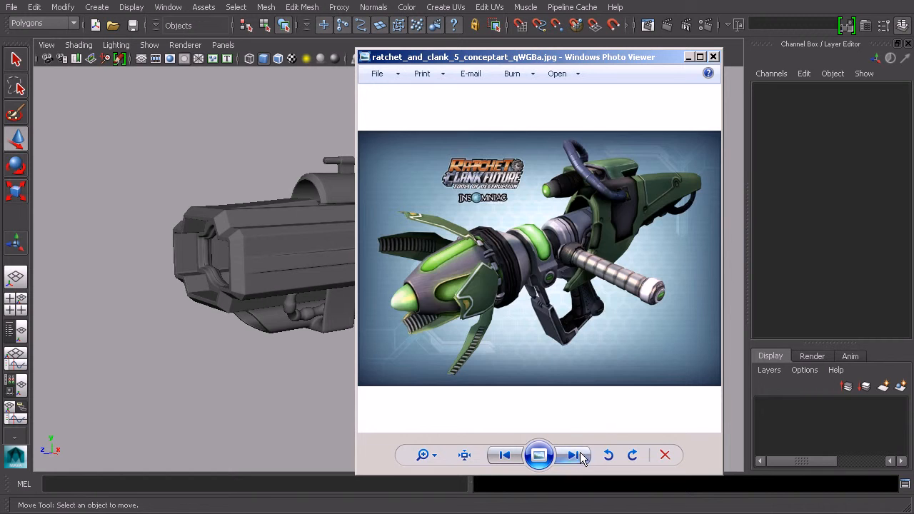
{"action": "left_click", "coordinate": [575, 456]}
{"action": "left_click", "coordinate": [573, 455]}
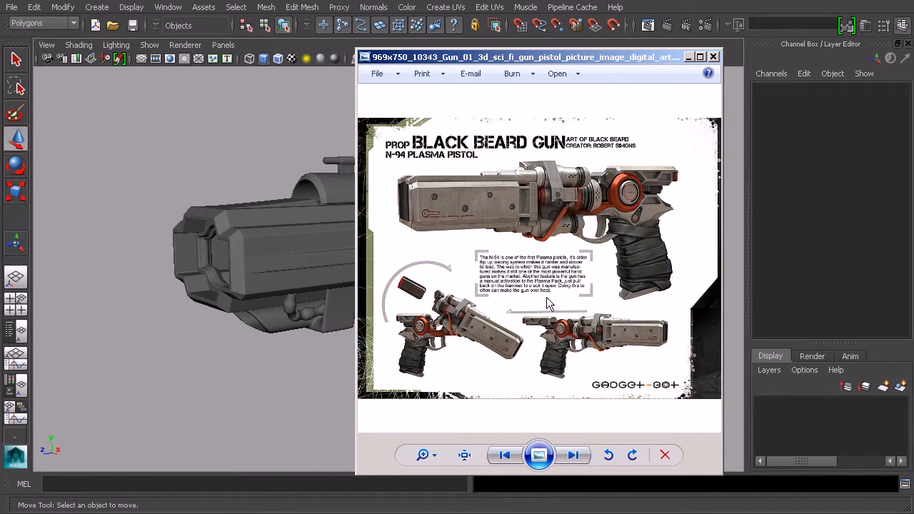
{"action": "left_click", "coordinate": [575, 456]}
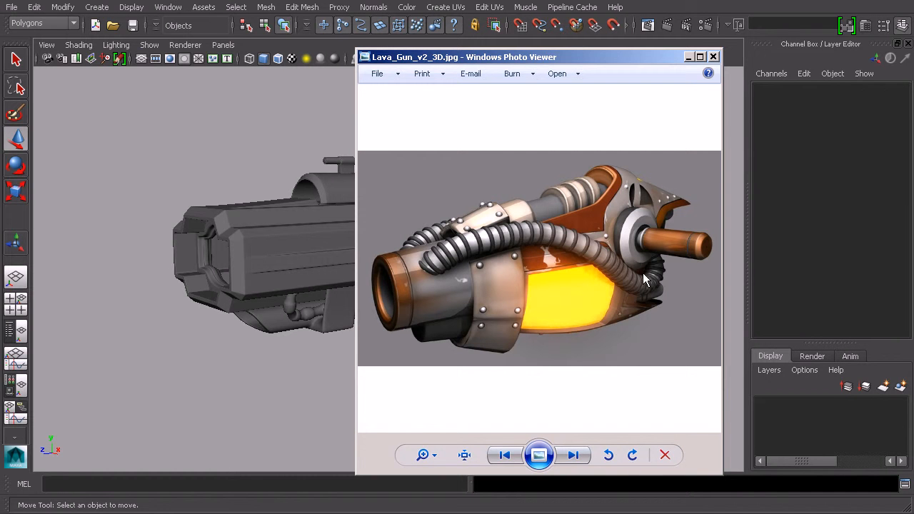
{"action": "left_click", "coordinate": [688, 58]}
Examine the gun's barrel opening, top cylinder, wire and lower tubes from several angles, leaving nothing selected
{"action": "left_click_drag", "start_coordinate": [332, 269], "coordinate": [375, 274], "text": "alt"}
{"action": "left_click", "coordinate": [376, 274]}
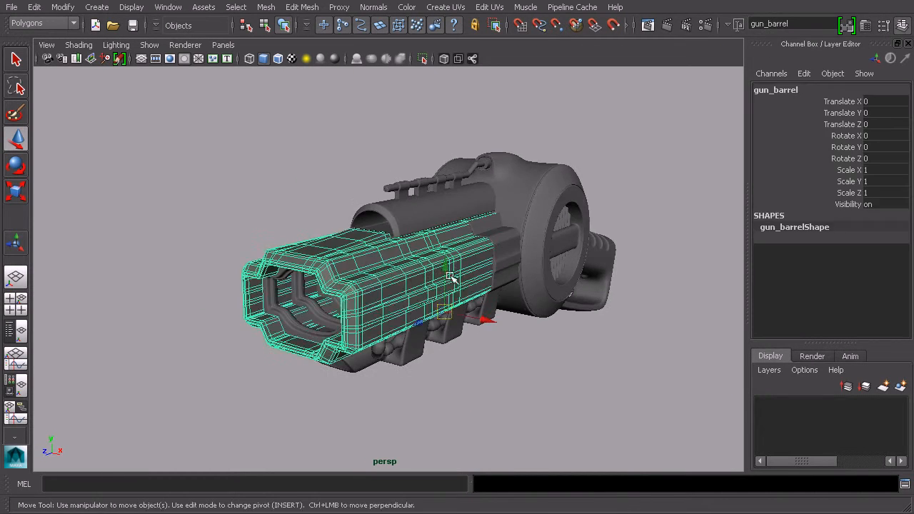
{"action": "left_click", "coordinate": [507, 357]}
{"action": "left_click_drag", "start_coordinate": [441, 314], "coordinate": [426, 286], "text": "alt"}
{"action": "left_click_drag", "start_coordinate": [390, 331], "coordinate": [224, 373], "text": "alt"}
{"action": "scroll", "coordinate": [279, 298], "scroll_direction": "up", "scroll_amount": 3}
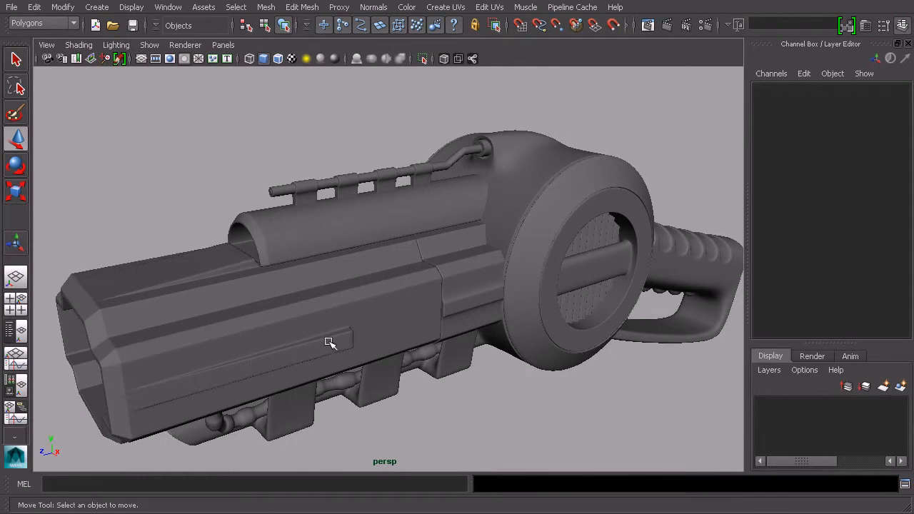
{"action": "left_click_drag", "start_coordinate": [326, 343], "coordinate": [265, 321], "text": "alt"}
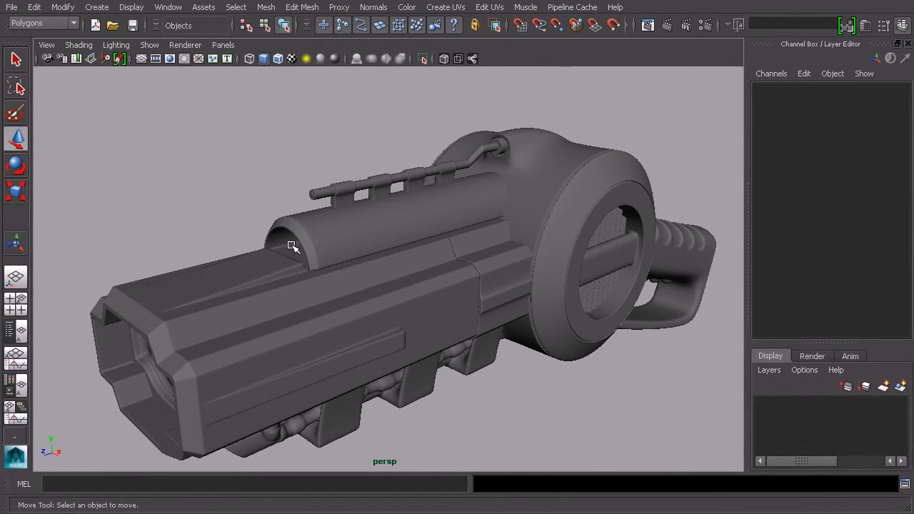
{"action": "left_click_drag", "start_coordinate": [496, 312], "coordinate": [474, 304], "text": "alt"}
{"action": "left_click_drag", "start_coordinate": [376, 258], "coordinate": [422, 272], "text": "alt"}
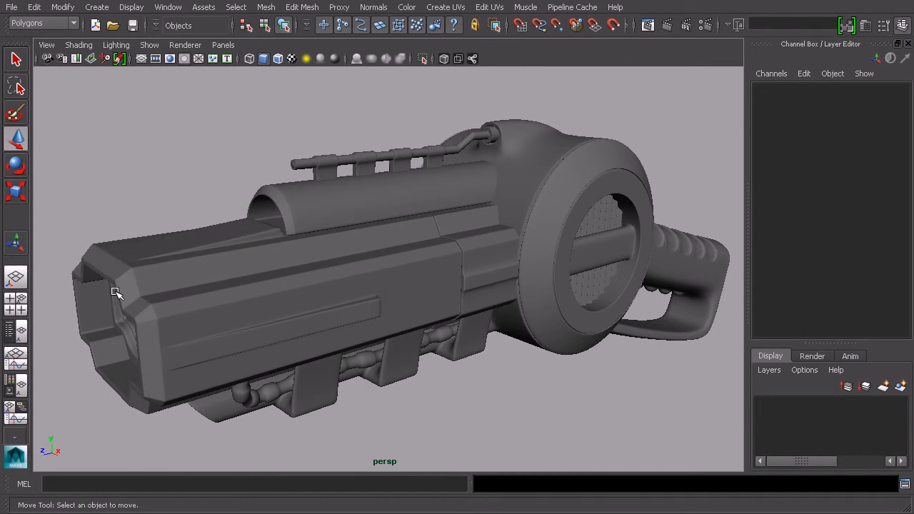
{"action": "left_click_drag", "start_coordinate": [292, 206], "coordinate": [368, 225], "text": "alt"}
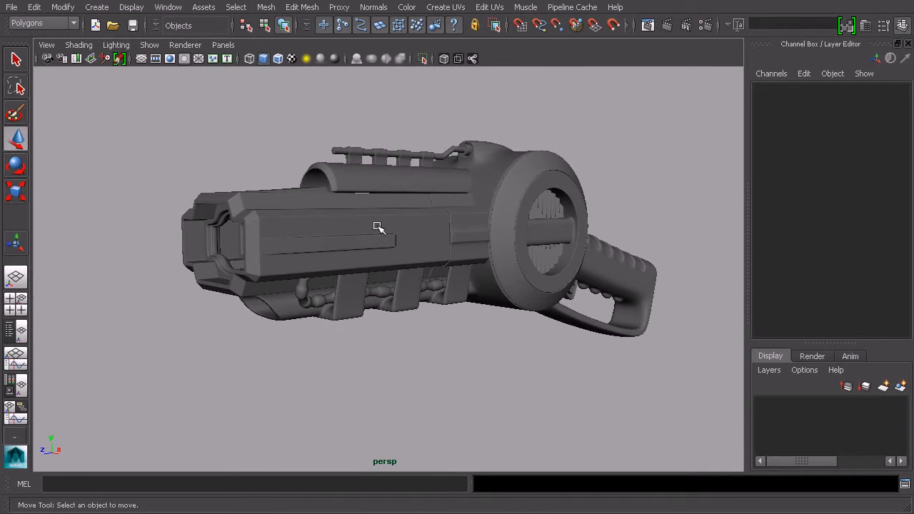
{"action": "left_click_drag", "start_coordinate": [427, 220], "coordinate": [494, 269], "text": "alt"}
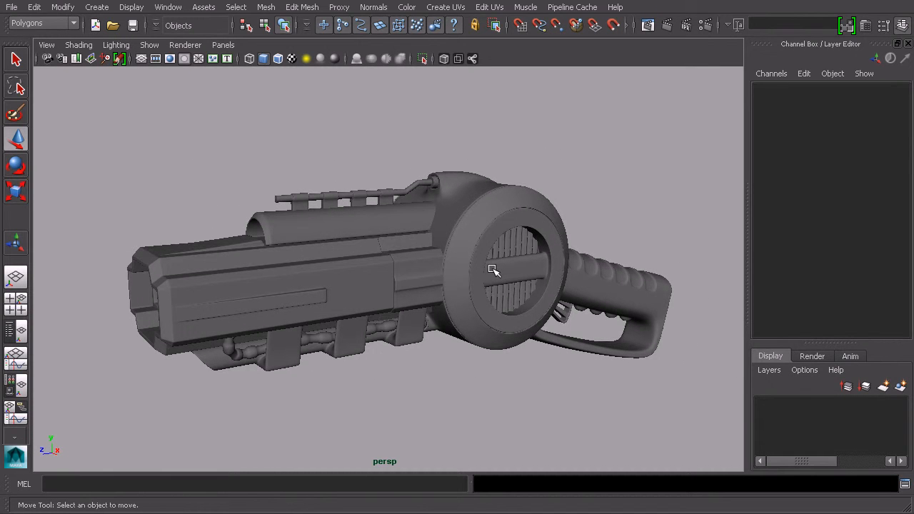